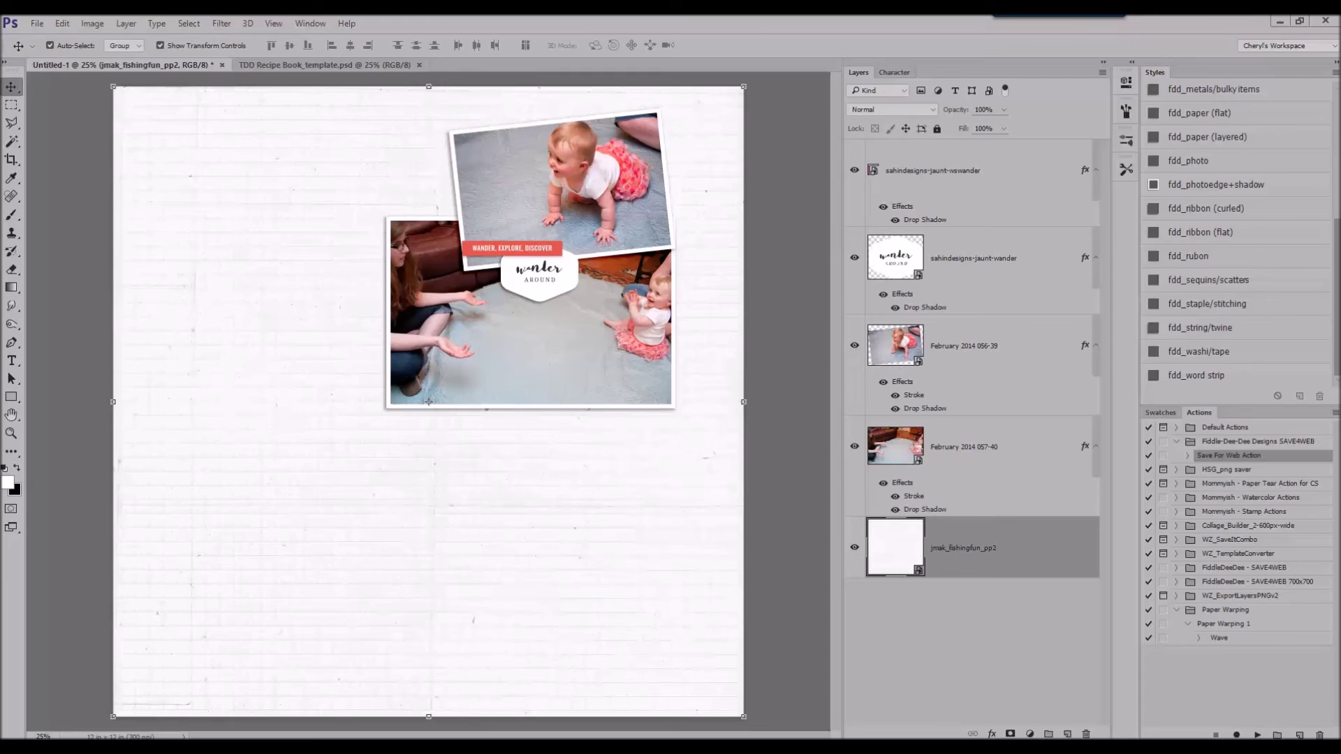
Apply the fdd_flower (medium) style to the butterfly, shrink and tilt it, and place it over the upper photo's lower-left corner.
{"action": "left_click", "coordinate": [978, 174]}
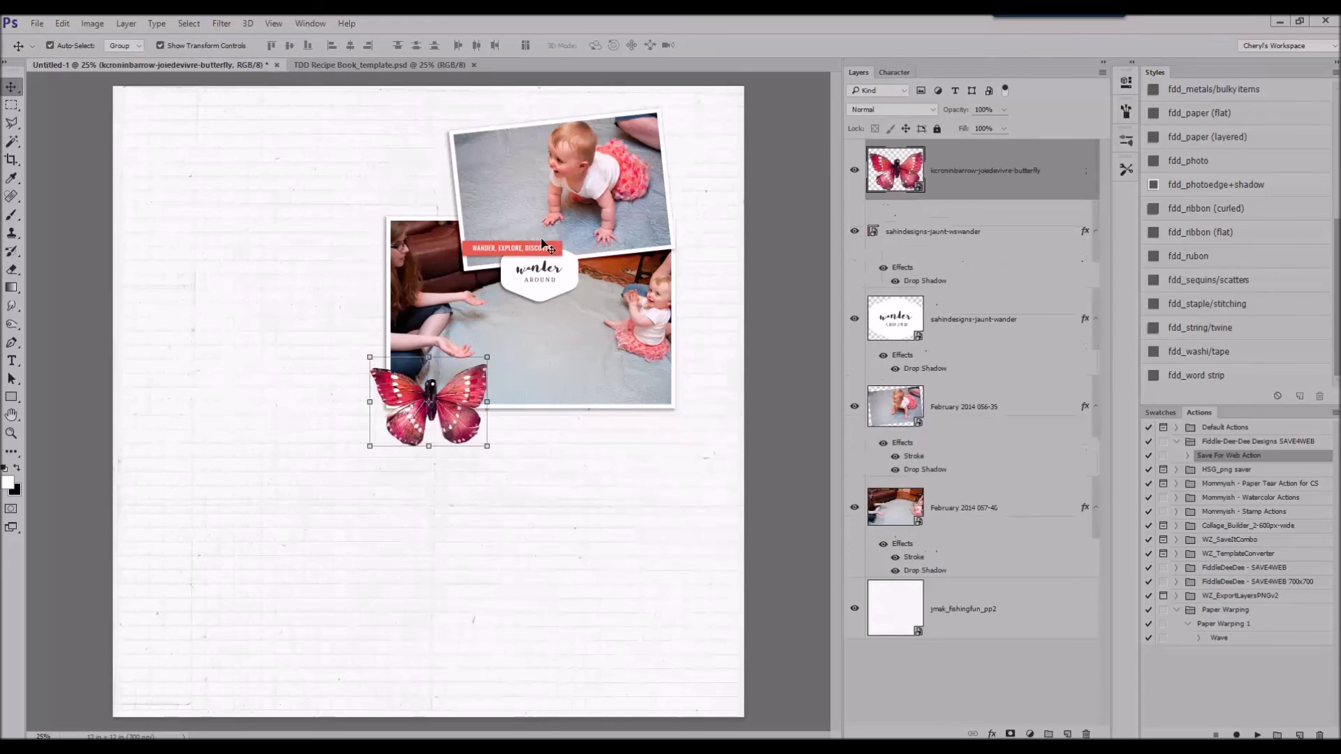
{"action": "scroll", "coordinate": [1261, 255], "scroll_direction": "up", "scroll_amount": 1}
{"action": "scroll", "coordinate": [1261, 255], "scroll_direction": "up", "scroll_amount": 2}
{"action": "left_click", "coordinate": [1221, 128]}
{"action": "left_click_drag", "start_coordinate": [487, 357], "coordinate": [455, 382]}
{"action": "left_click_drag", "start_coordinate": [471, 383], "coordinate": [461, 194]}
{"action": "key", "text": "Return"}
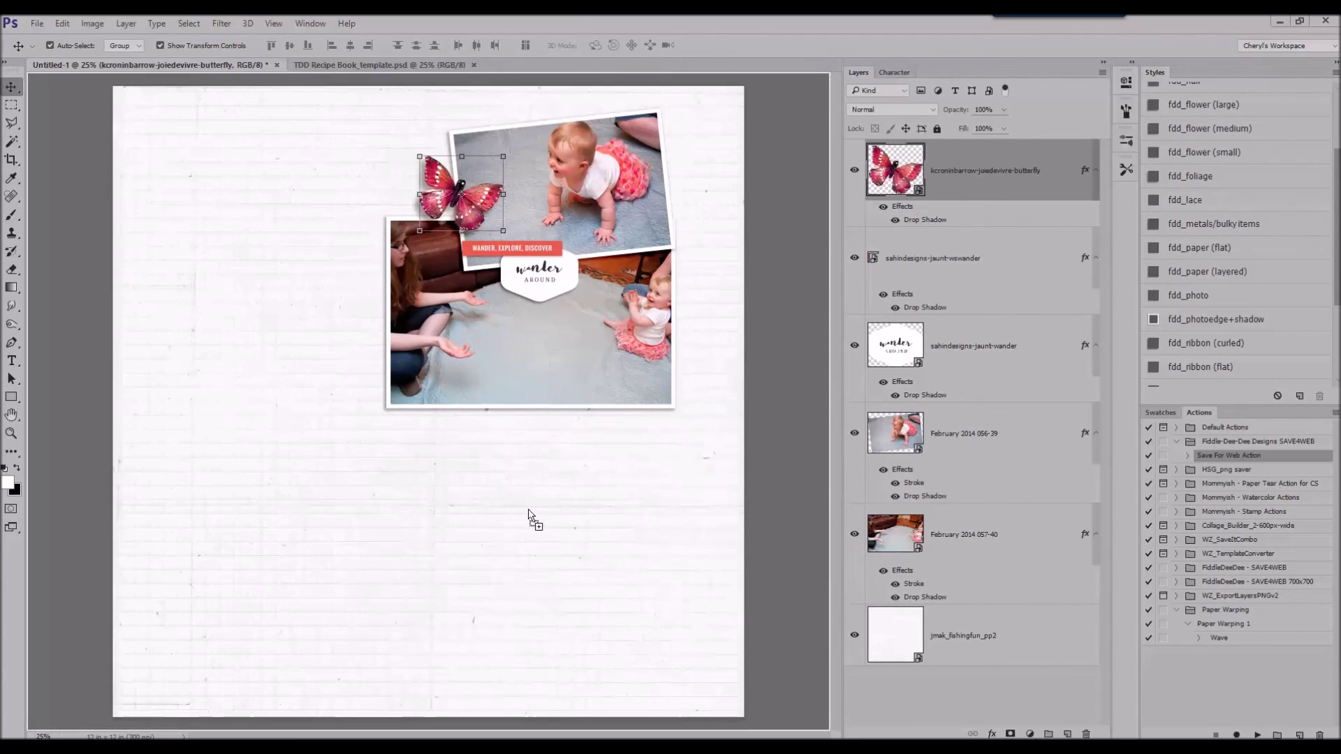
Place the coral twine bow beside the lower photo at a reduced size and apply the fdd_string/twine style.
{"action": "left_click_drag", "start_coordinate": [530, 478], "coordinate": [528, 477]}
{"action": "left_click_drag", "start_coordinate": [371, 335], "coordinate": [380, 193]}
{"action": "left_click_drag", "start_coordinate": [592, 147], "coordinate": [482, 231]}
{"action": "key", "text": "Return"}
{"action": "scroll", "coordinate": [1181, 243], "scroll_direction": "down", "scroll_amount": 5}
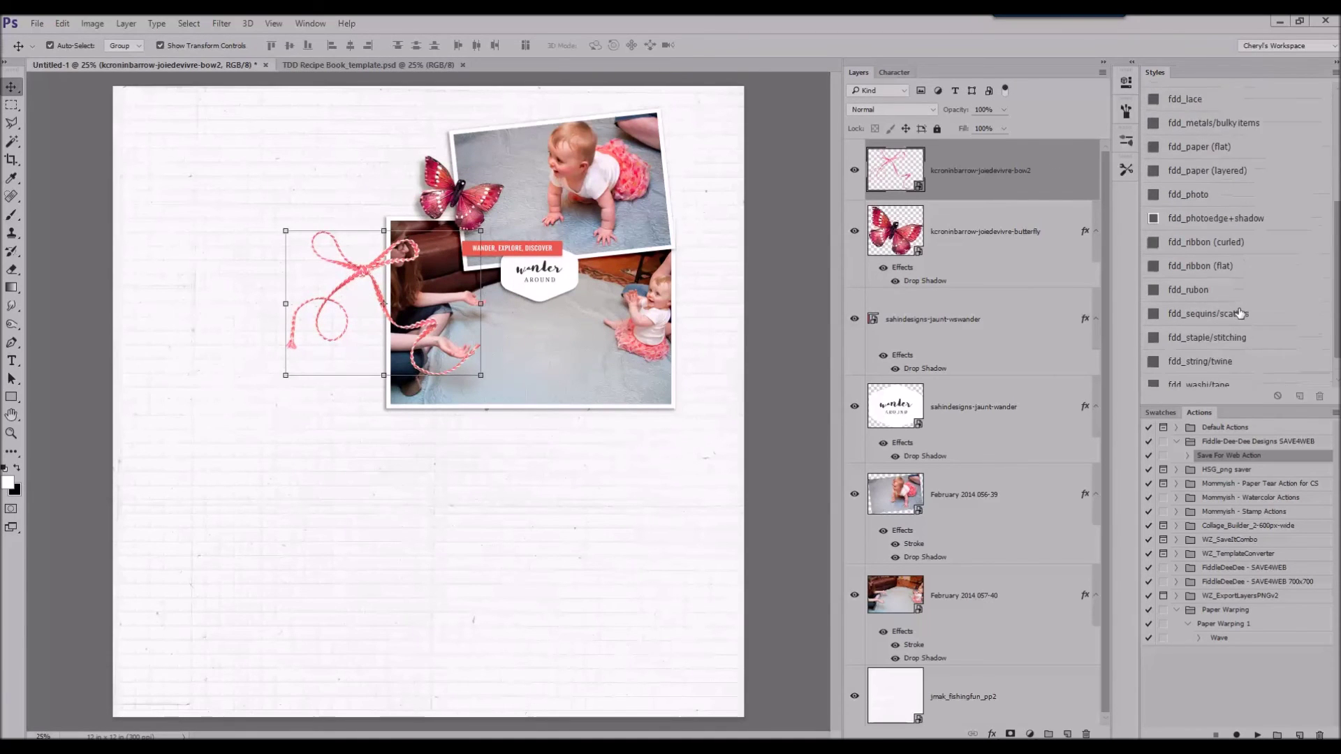
{"action": "left_click", "coordinate": [1192, 328]}
Scale down and rotate the twine bow, moving it up over the upper photo.
{"action": "key", "text": "ctrl+t"}
{"action": "left_click_drag", "start_coordinate": [490, 231], "coordinate": [432, 213]}
{"action": "left_click_drag", "start_coordinate": [367, 281], "coordinate": [466, 125]}
{"action": "left_click_drag", "start_coordinate": [668, 176], "coordinate": [662, 207]}
{"action": "left_click_drag", "start_coordinate": [471, 116], "coordinate": [460, 142]}
{"action": "left_click", "coordinate": [470, 50]}
Reorder the bow layer between the two photos and shift the bow so its loop extends past their right edge.
{"action": "left_click_drag", "start_coordinate": [1024, 190], "coordinate": [1024, 590]}
{"action": "left_click_drag", "start_coordinate": [431, 166], "coordinate": [648, 233]}
{"action": "left_click", "coordinate": [63, 24]}
{"action": "left_click", "coordinate": [79, 38]}
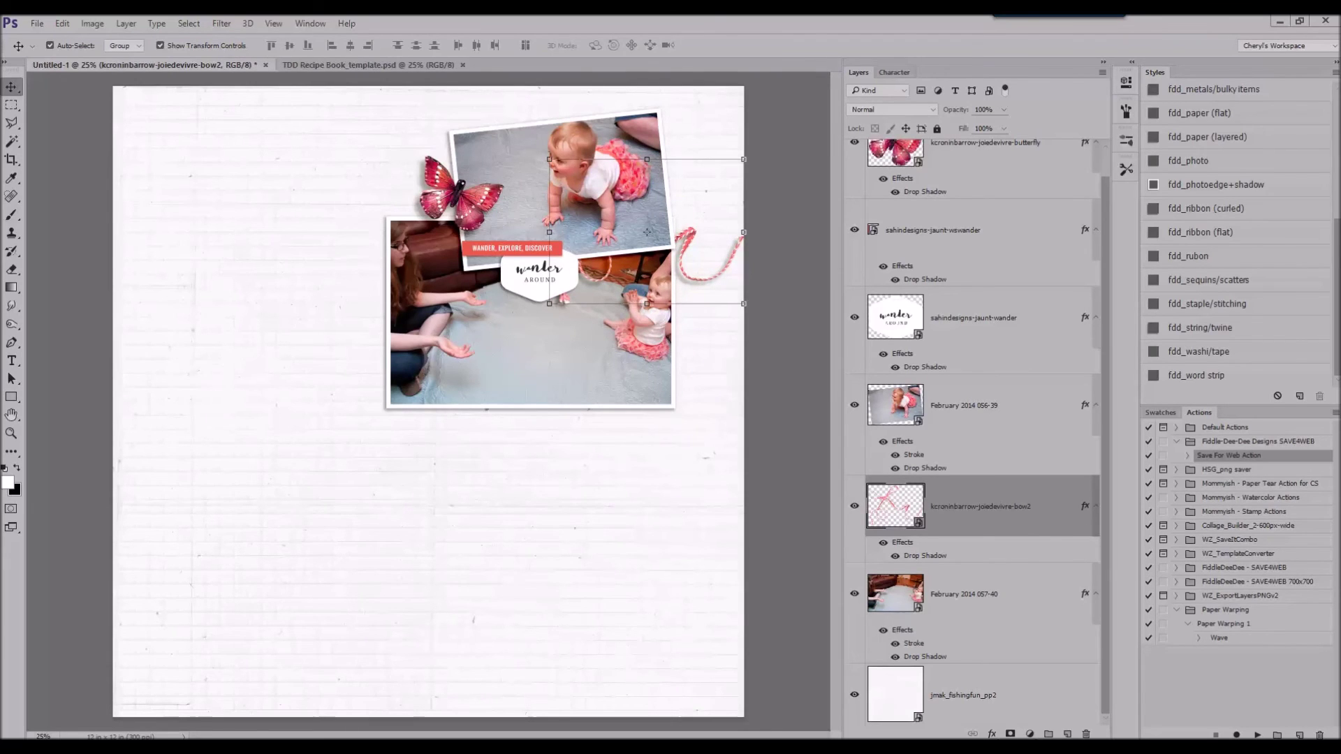
Place the glitter and pink paint directly above the background paper, with the paint peeking out beneath the lower photo.
{"action": "left_click", "coordinate": [979, 689]}
{"action": "key", "text": "Return"}
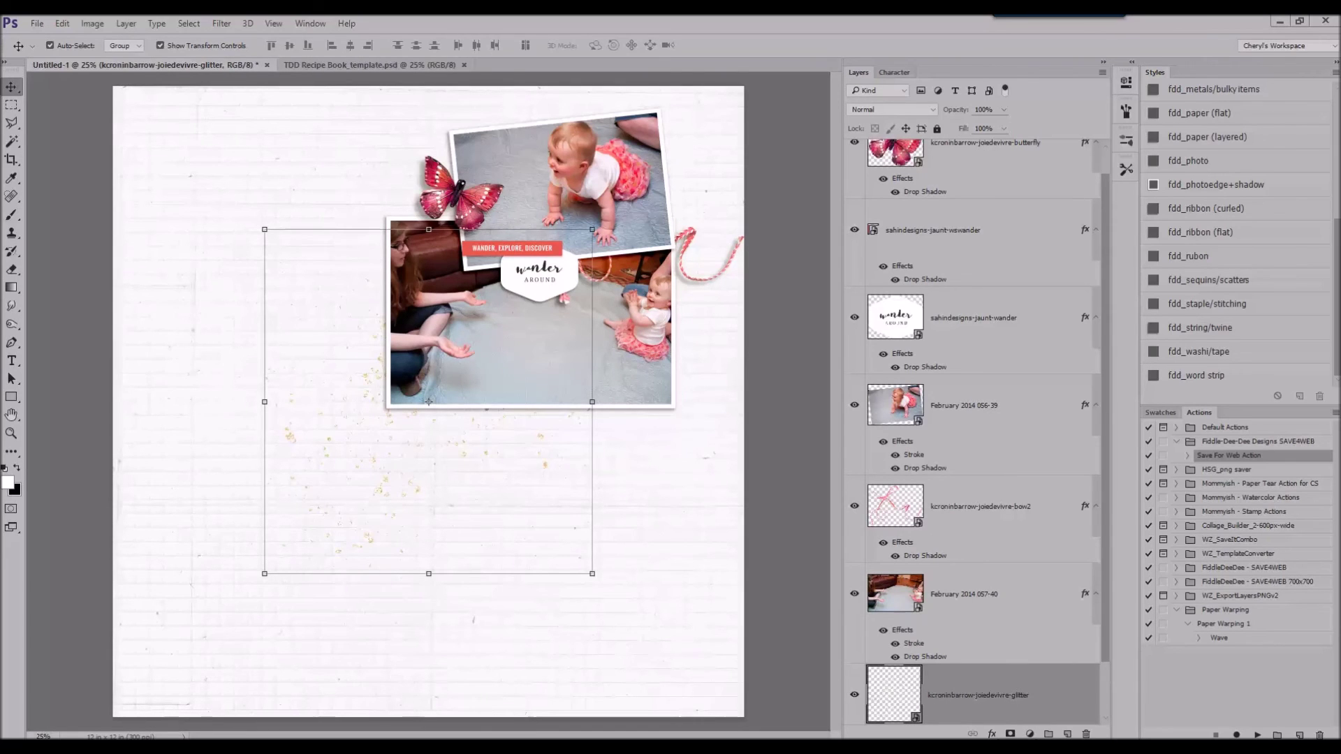
{"action": "key", "text": "Return"}
{"action": "mouse_move", "coordinate": [508, 417]}
{"action": "left_mouse_down"}
{"action": "mouse_move", "coordinate": [561, 427]}
{"action": "mouse_move", "coordinate": [585, 413]}
{"action": "left_mouse_up"}
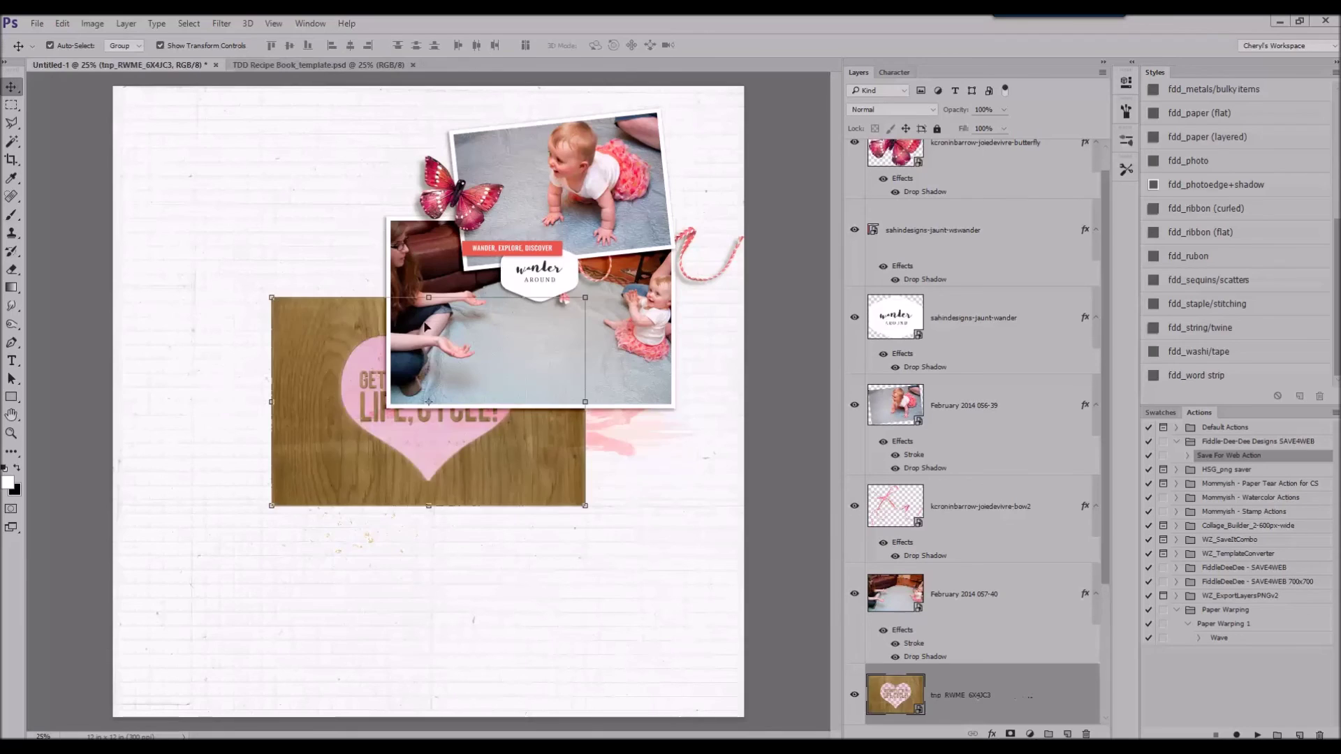
Try the wood-grain heart card behind the lower photo with the fdd_paper (flat) style, and delete its layer.
{"action": "left_click_drag", "start_coordinate": [529, 436], "coordinate": [628, 349]}
{"action": "left_click", "coordinate": [1231, 109]}
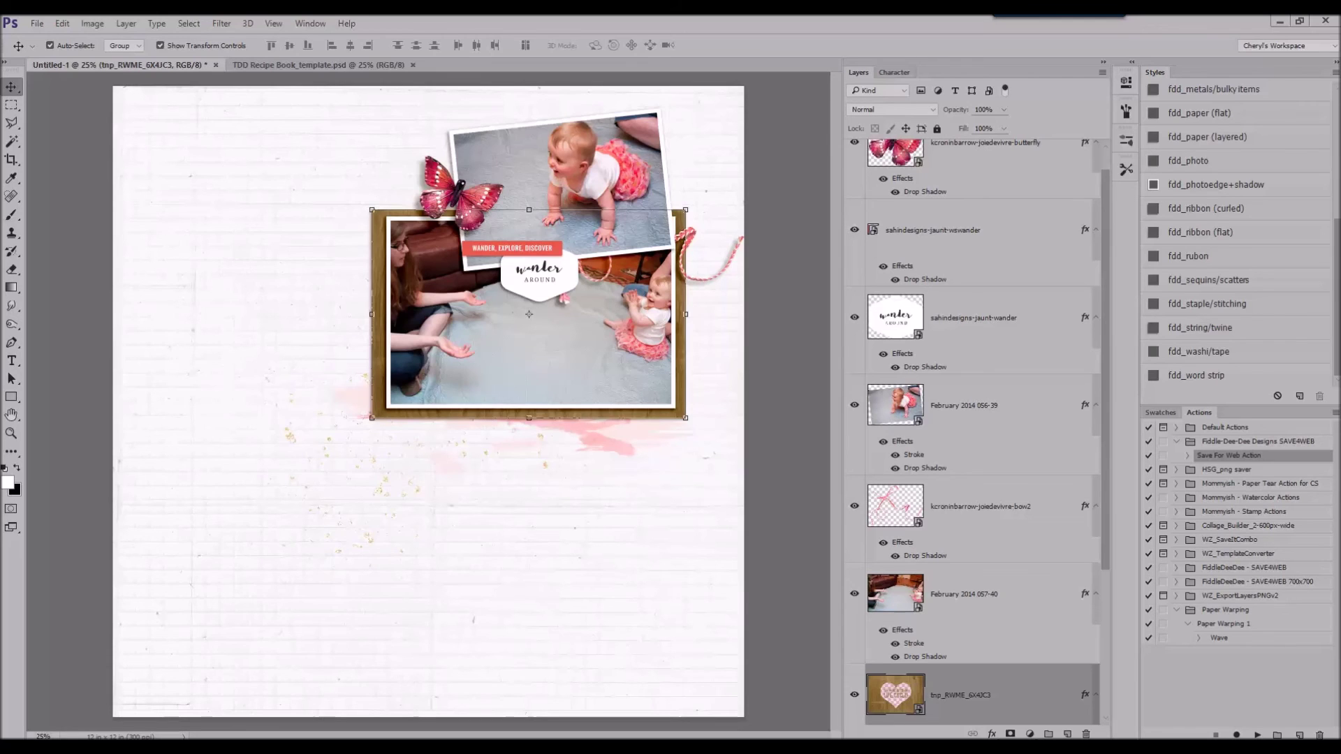
{"action": "right_click", "coordinate": [1046, 700]}
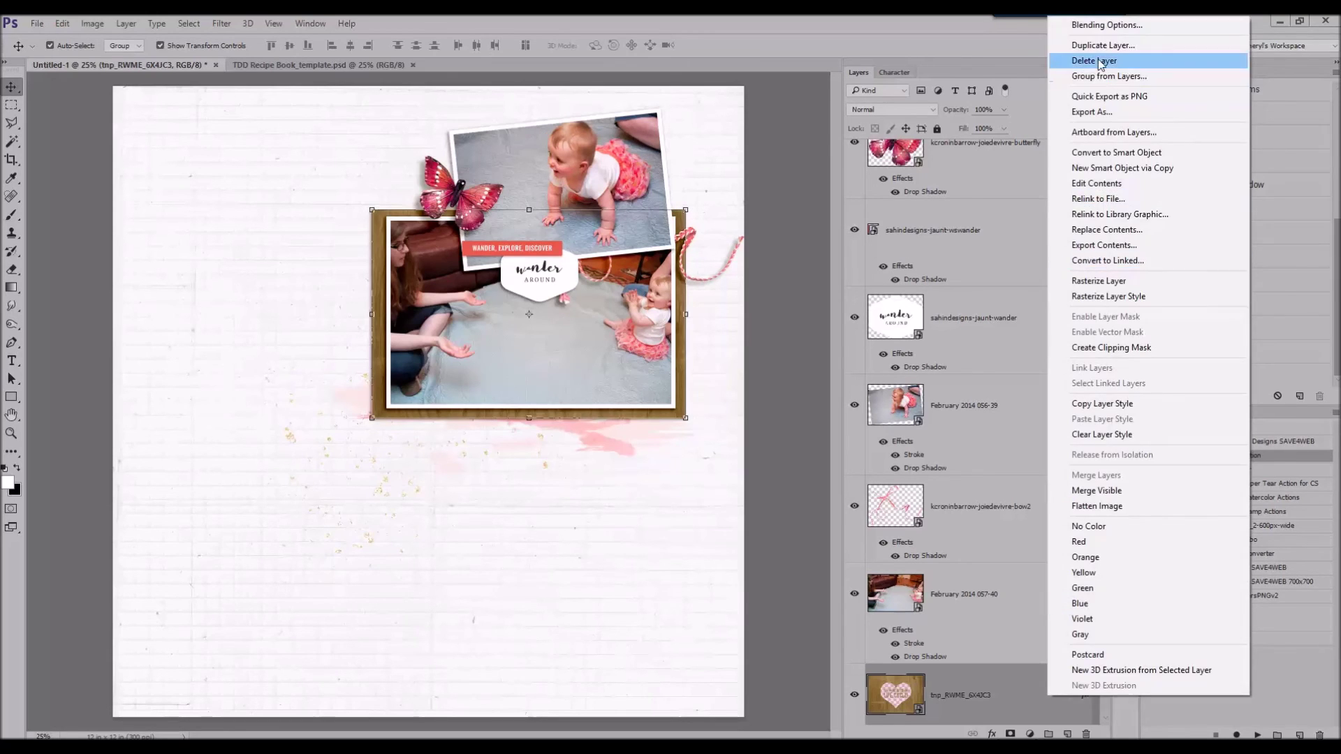
{"action": "left_click", "coordinate": [1089, 62]}
Try the pink flower as the front layer with the fdd_flower (medium) style at about half size, and delete it.
{"action": "key", "text": "ctrl+shift+bracketright"}
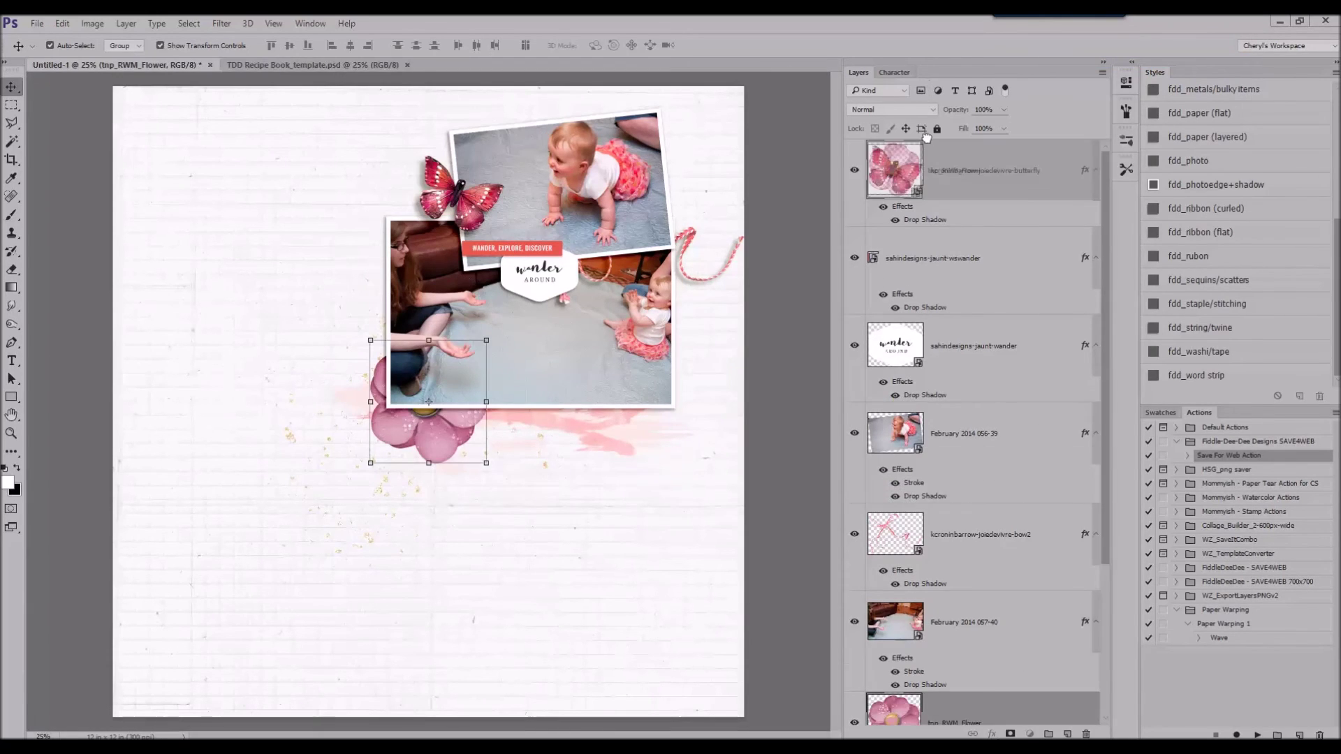
{"action": "scroll", "coordinate": [1230, 245], "scroll_direction": "up", "scroll_amount": 3}
{"action": "scroll", "coordinate": [1230, 244], "scroll_direction": "up", "scroll_amount": 1}
{"action": "left_click", "coordinate": [1212, 117]}
{"action": "key", "text": "ctrl+t"}
{"action": "left_click_drag", "start_coordinate": [487, 341], "coordinate": [430, 400]}
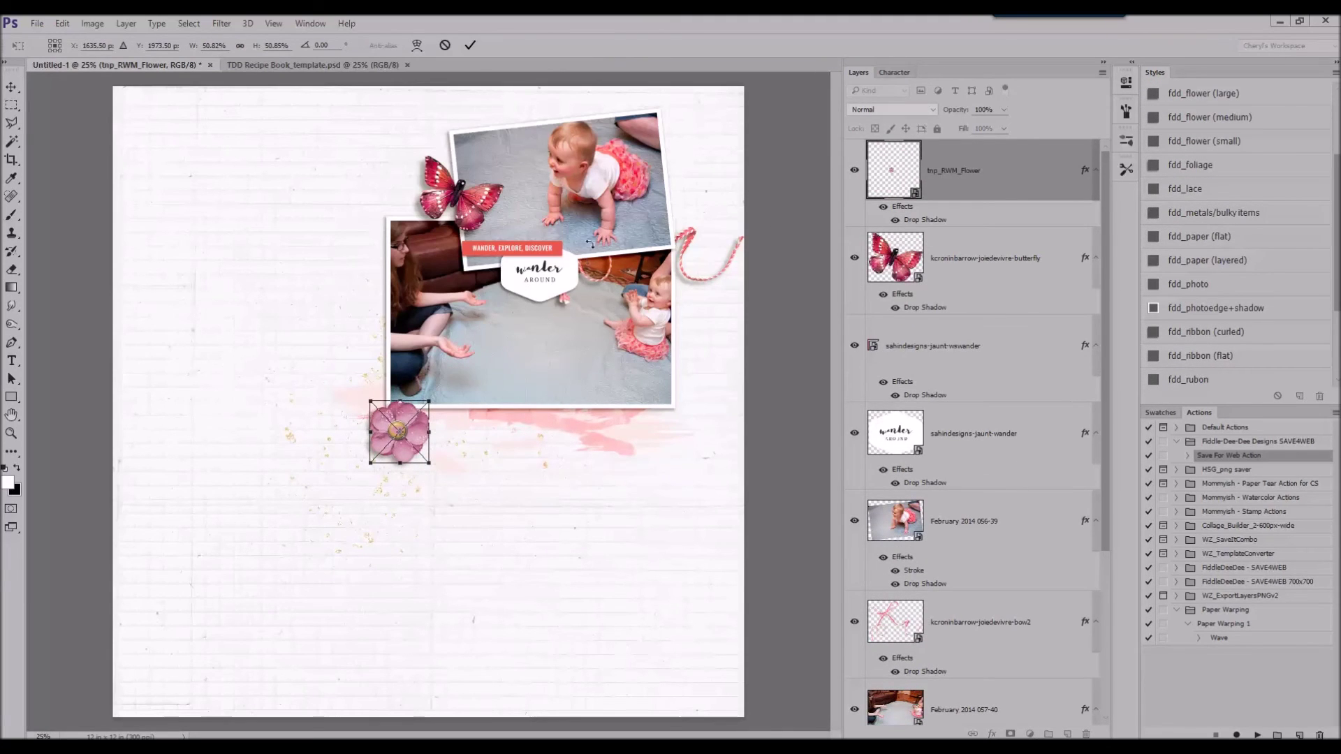
{"action": "left_click", "coordinate": [445, 45]}
{"action": "right_click", "coordinate": [992, 181]}
{"action": "left_click", "coordinate": [1034, 114]}
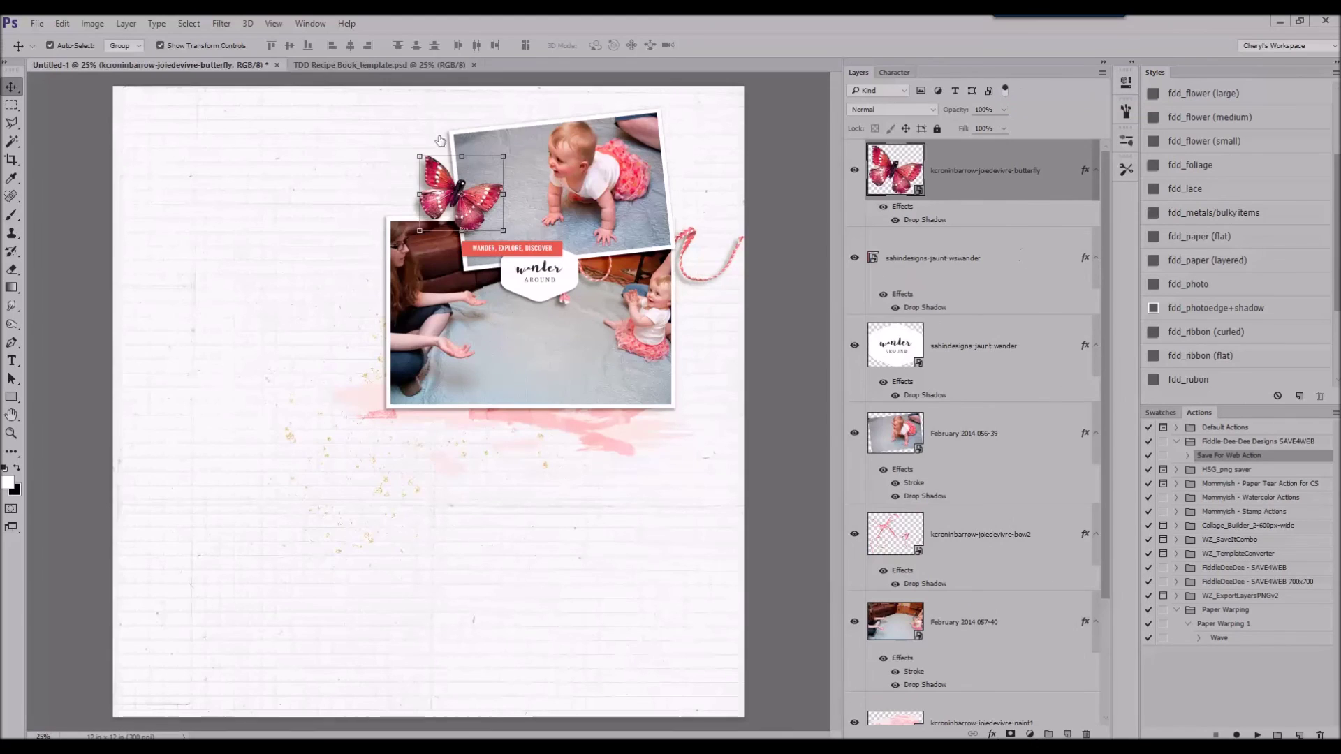
Place the arrow, scale it to about 2.33 inches wide, and position it across the middle of the lower photo.
{"action": "key", "text": "Return"}
{"action": "left_click_drag", "start_coordinate": [718, 367], "coordinate": [255, 404]}
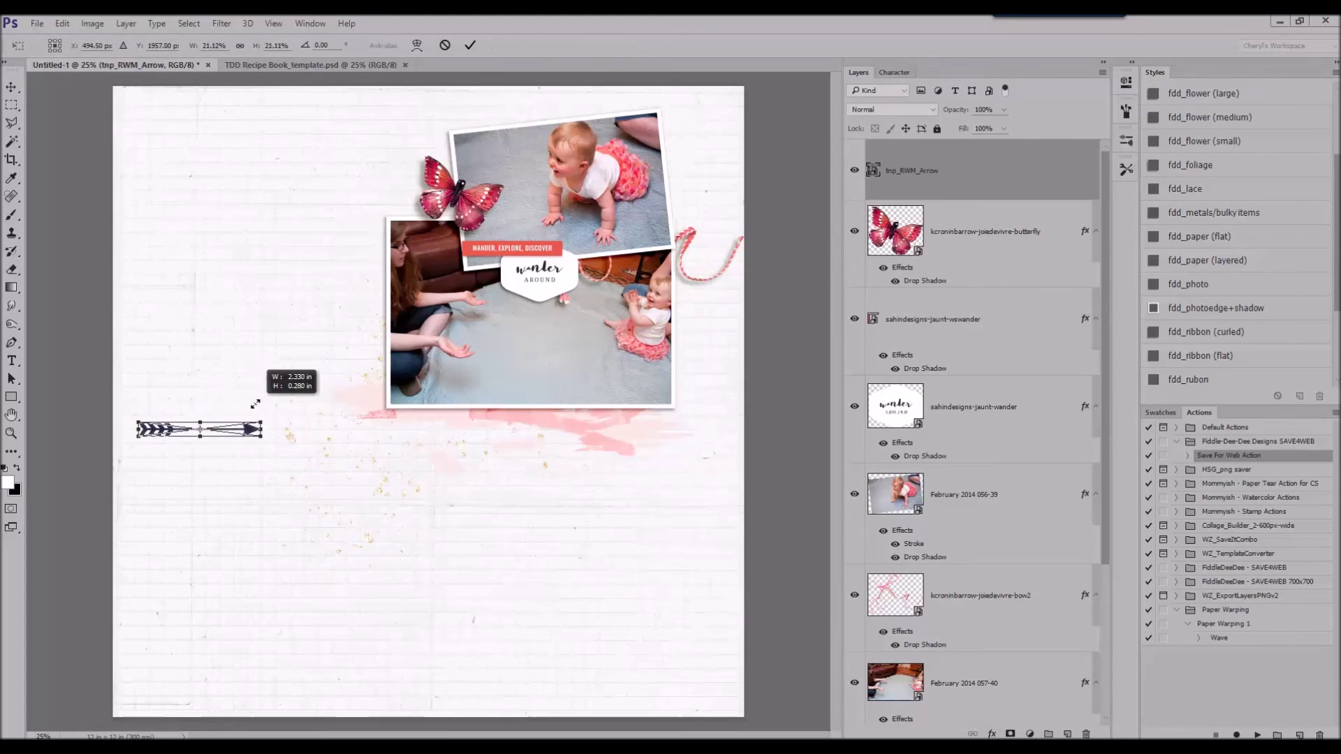
{"action": "left_click", "coordinate": [471, 45]}
{"action": "left_click_drag", "start_coordinate": [165, 431], "coordinate": [507, 327]}
Apply the fdd_paper (flat) style to the arrow.
{"action": "scroll", "coordinate": [1243, 185], "scroll_direction": "up", "scroll_amount": 3}
{"action": "scroll", "coordinate": [1243, 185], "scroll_direction": "down", "scroll_amount": 3}
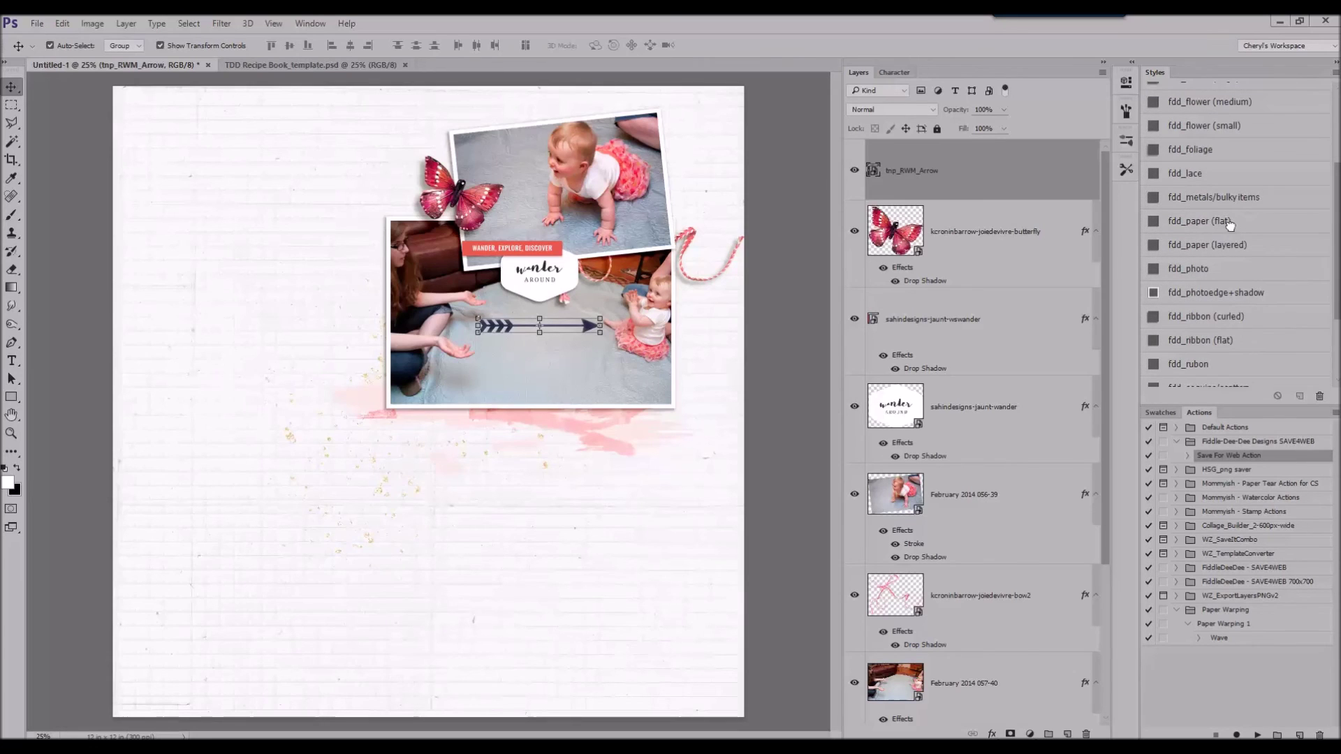
{"action": "left_click", "coordinate": [1222, 220]}
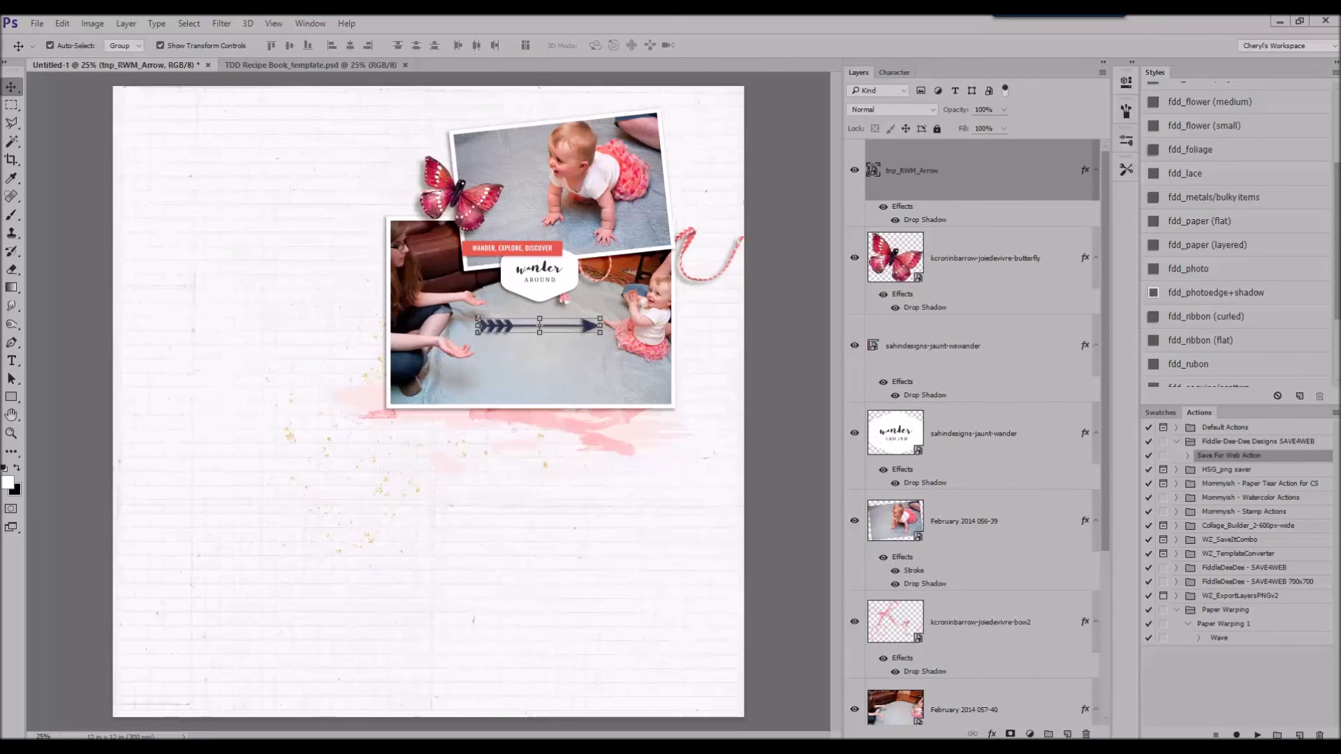
Place the pink flower journaling card behind both photos and give it the fdd_paper (flat) style.
{"action": "left_click_drag", "start_coordinate": [582, 371], "coordinate": [613, 348]}
{"action": "key", "text": "Return"}
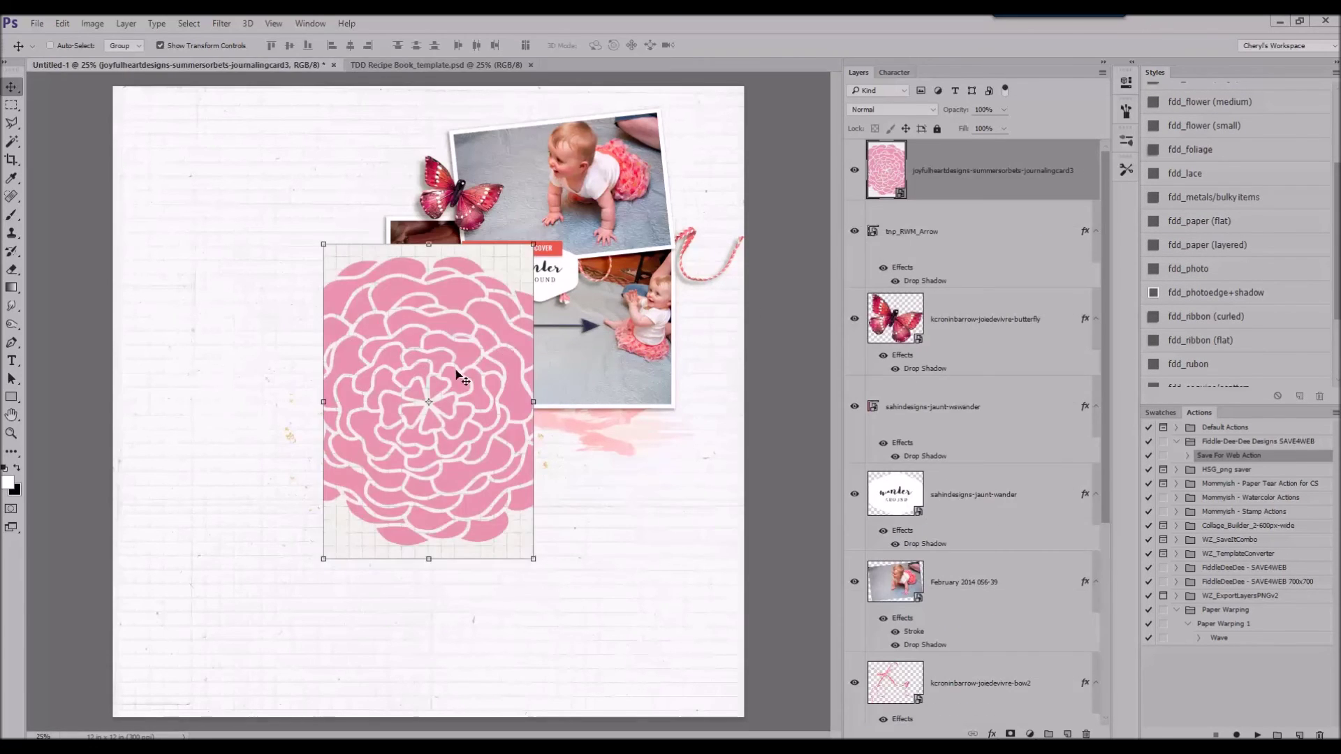
{"action": "left_click_drag", "start_coordinate": [457, 375], "coordinate": [491, 236]}
{"action": "scroll", "coordinate": [1223, 154], "scroll_direction": "up", "scroll_amount": 1}
{"action": "left_click", "coordinate": [1228, 254]}
{"action": "left_click_drag", "start_coordinate": [1009, 174], "coordinate": [926, 529]}
{"action": "left_click_drag", "start_coordinate": [395, 182], "coordinate": [411, 191]}
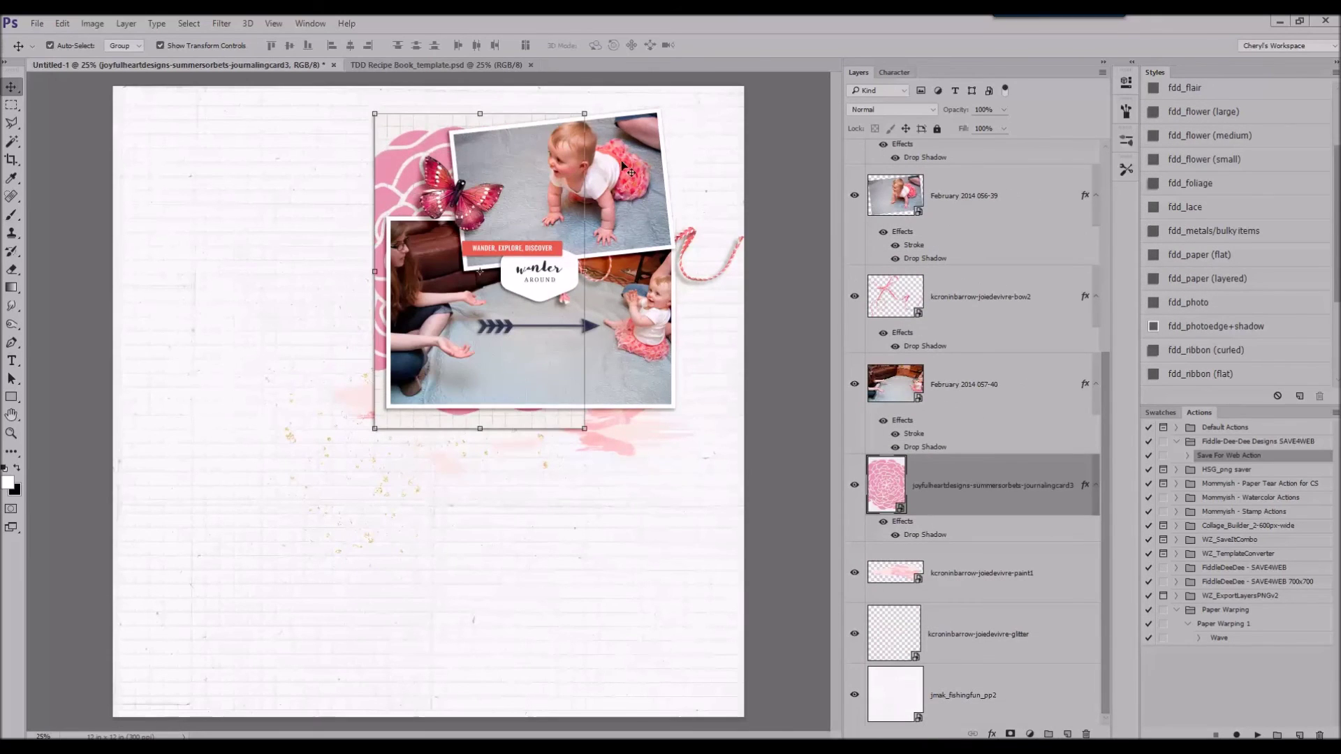
Shrink and tilt the journaling card, and move it so it shows along the right side of the photos.
{"action": "left_click_drag", "start_coordinate": [586, 112], "coordinate": [556, 120]}
{"action": "left_click_drag", "start_coordinate": [436, 152], "coordinate": [407, 149]}
{"action": "left_click_drag", "start_coordinate": [524, 137], "coordinate": [544, 166]}
{"action": "left_click_drag", "start_coordinate": [398, 166], "coordinate": [576, 176]}
{"action": "left_click", "coordinate": [471, 45]}
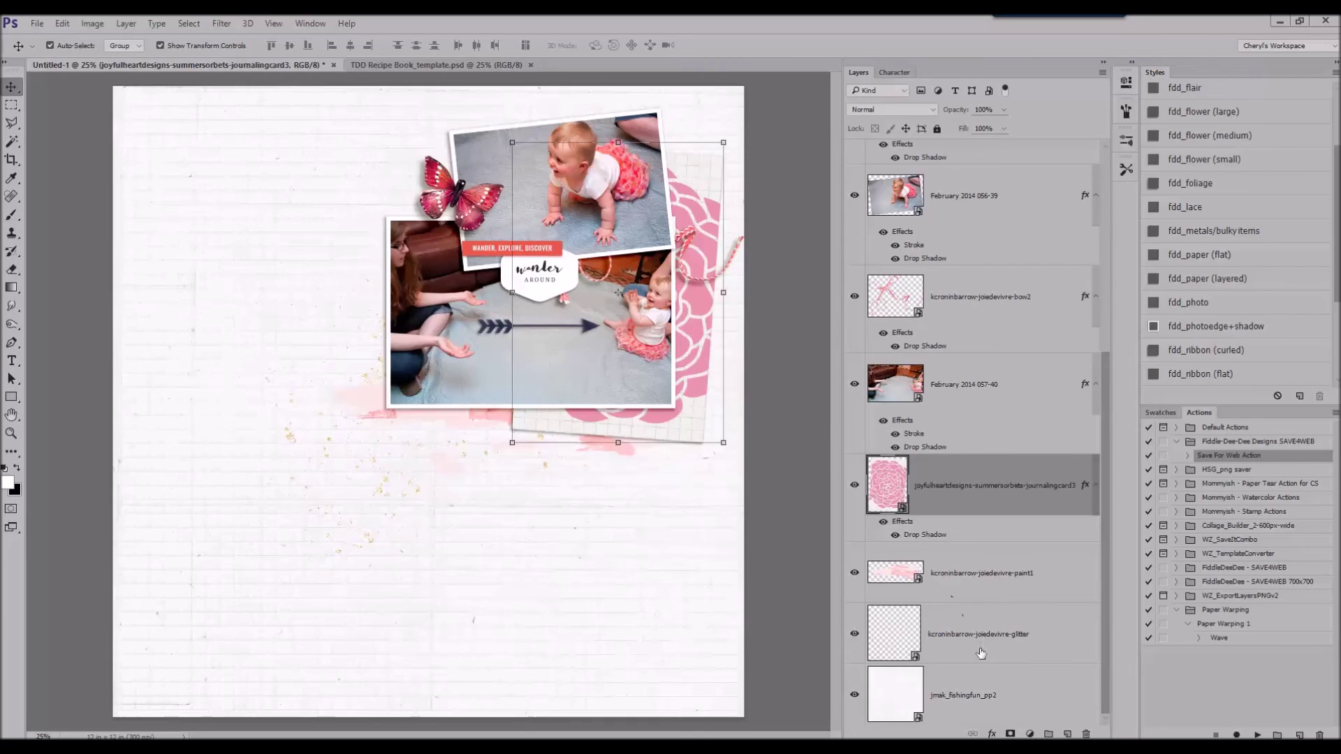
Place the patterned sahindesigns-jaunt-paper09 directly above the white background paper.
{"action": "left_click", "coordinate": [978, 695]}
{"action": "left_click_drag", "start_coordinate": [516, 308], "coordinate": [521, 320]}
{"action": "key", "text": "Return"}
Copy a full-width horizontal band of the patterned paper behind the photos to a new layer and delete the full sheet.
{"action": "key", "text": "m"}
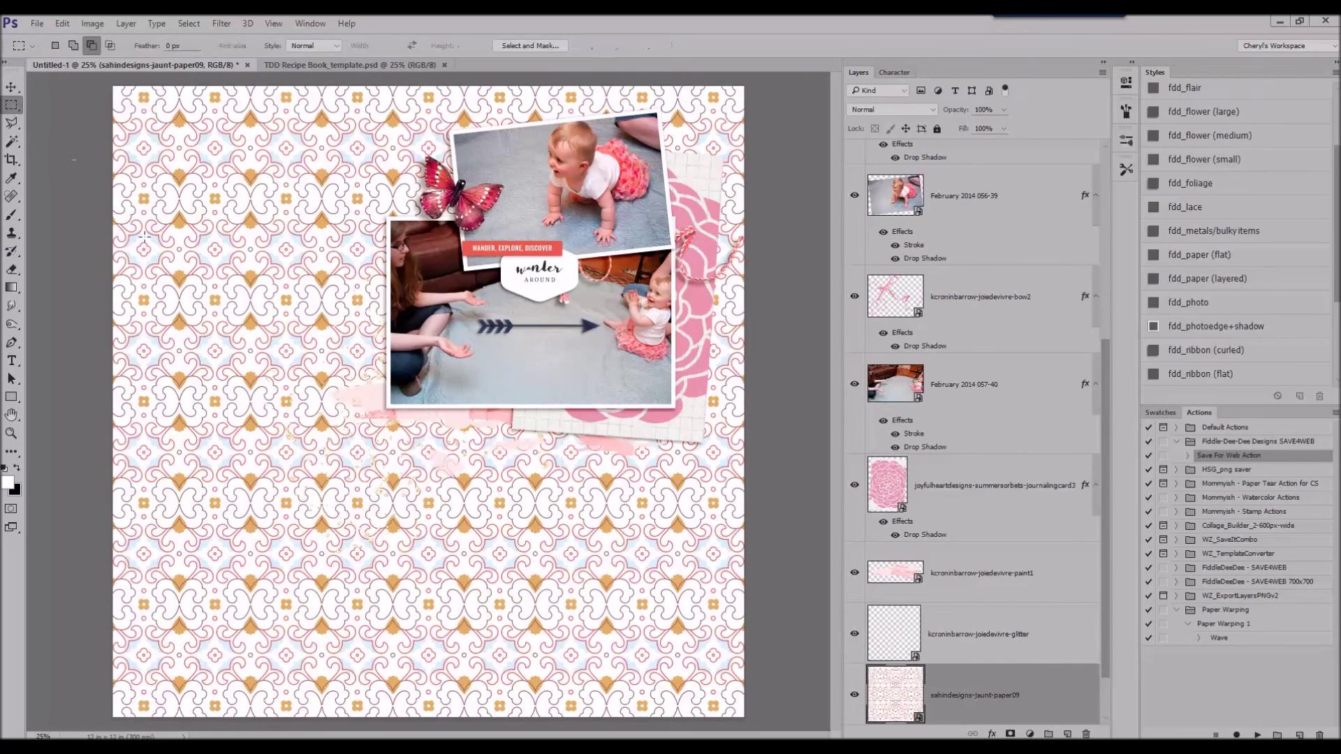
{"action": "left_click_drag", "start_coordinate": [108, 197], "coordinate": [759, 504]}
{"action": "key", "text": "ctrl+j"}
{"action": "right_click", "coordinate": [995, 632]}
{"action": "left_click", "coordinate": [1041, 109]}
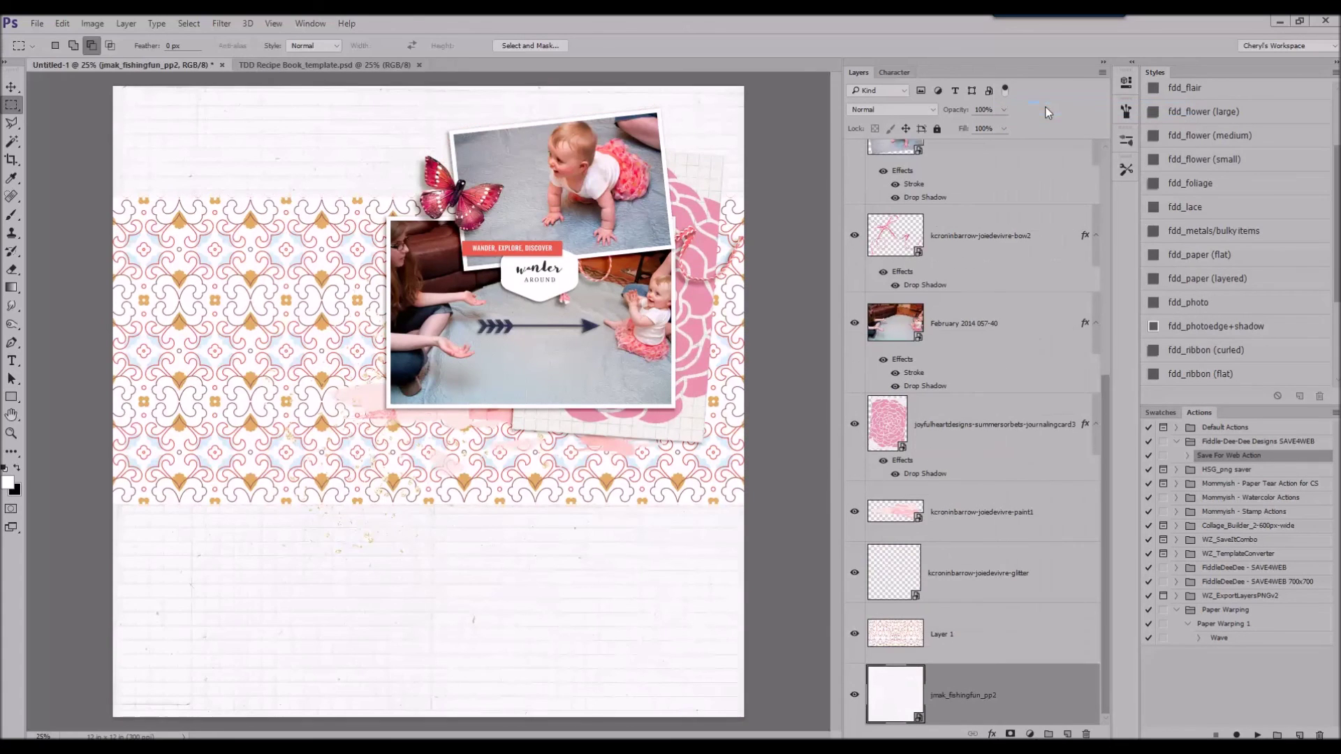
Apply the fdd_paper (flat) style to the patterned paper band.
{"action": "left_click", "coordinate": [12, 88]}
{"action": "left_click", "coordinate": [978, 634]}
{"action": "left_click", "coordinate": [1213, 255]}
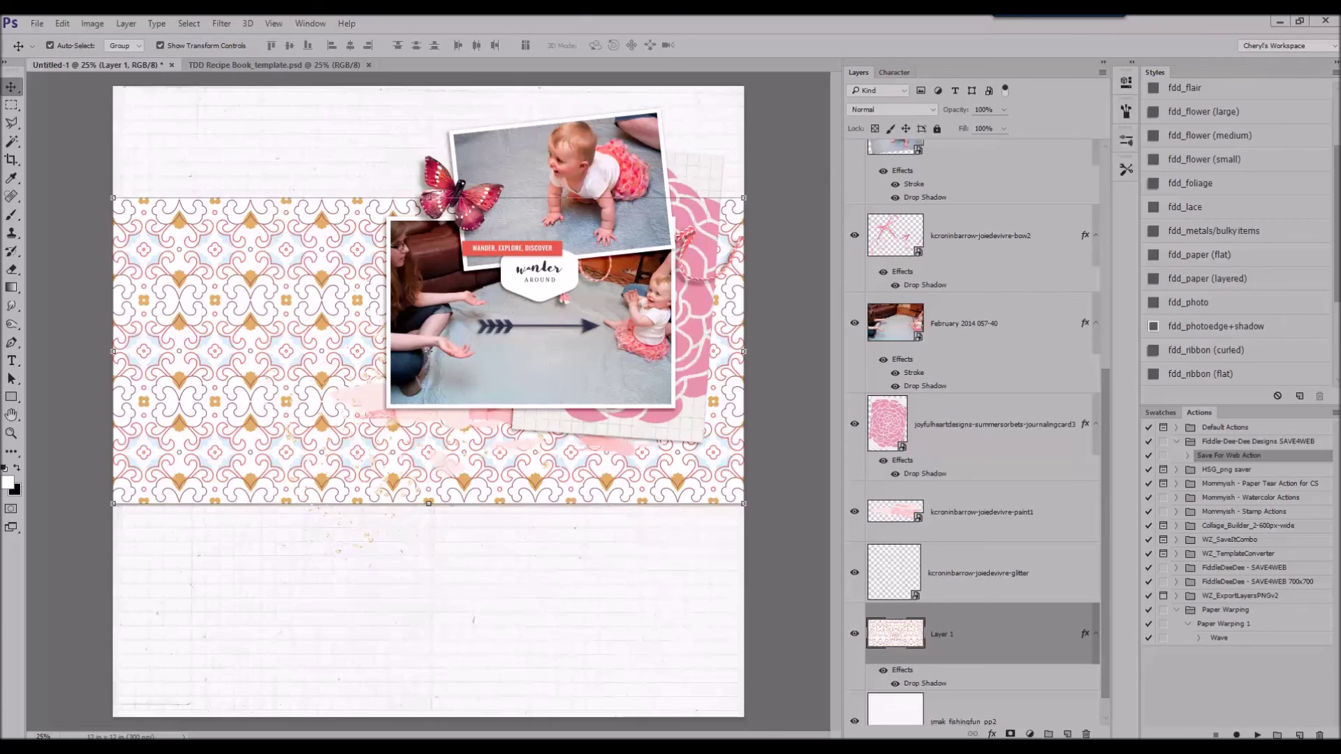
Position the ink splat beside the lower photo's left edge and raise its layer above the glitter and paint.
{"action": "left_click_drag", "start_coordinate": [524, 15], "coordinate": [517, 269]}
{"action": "left_click", "coordinate": [452, 46]}
{"action": "mouse_move", "coordinate": [427, 437]}
{"action": "left_mouse_down"}
{"action": "mouse_move", "coordinate": [351, 354]}
{"action": "mouse_move", "coordinate": [363, 400]}
{"action": "left_mouse_up"}
{"action": "key", "text": "ctrl+]"}
{"action": "key", "text": "ctrl+]"}
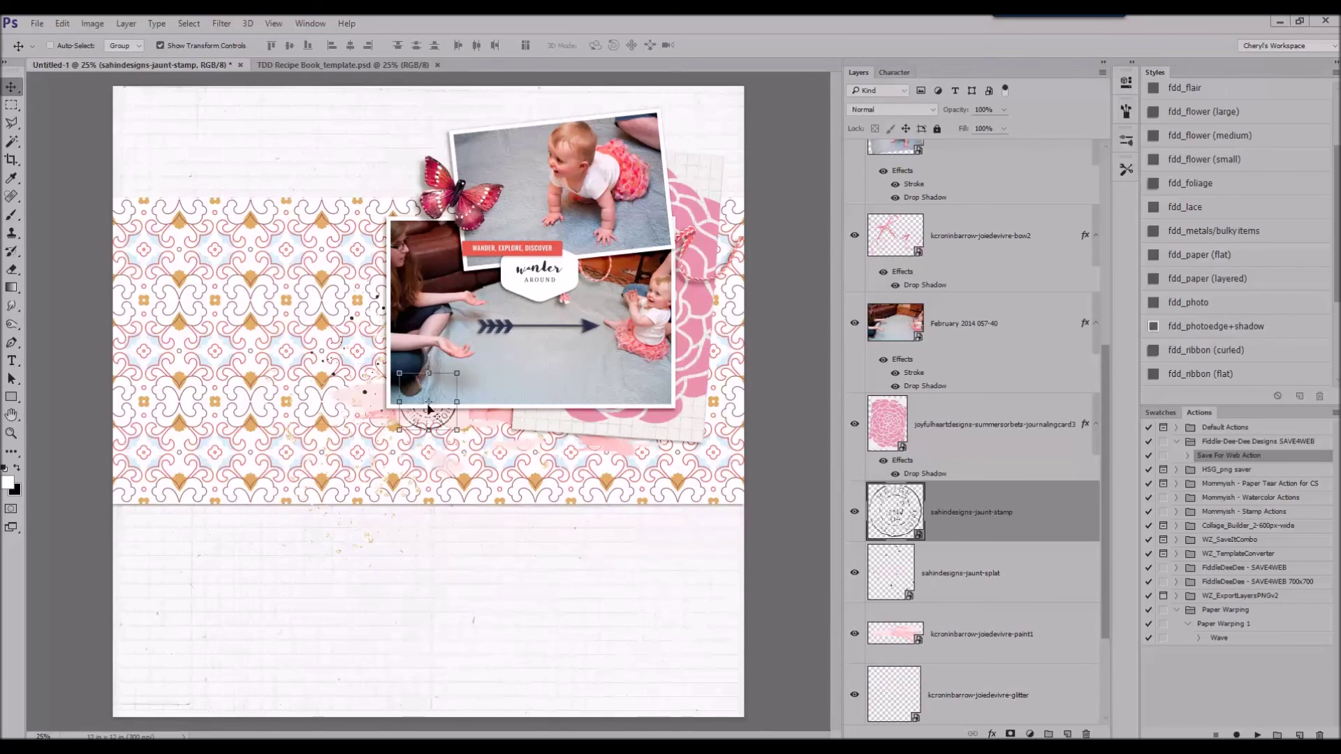
Tuck the round stamp and black slide frame behind the lower photo's left side, applying fdd_paper (layered) to the slide frame.
{"action": "left_click_drag", "start_coordinate": [429, 415], "coordinate": [378, 380]}
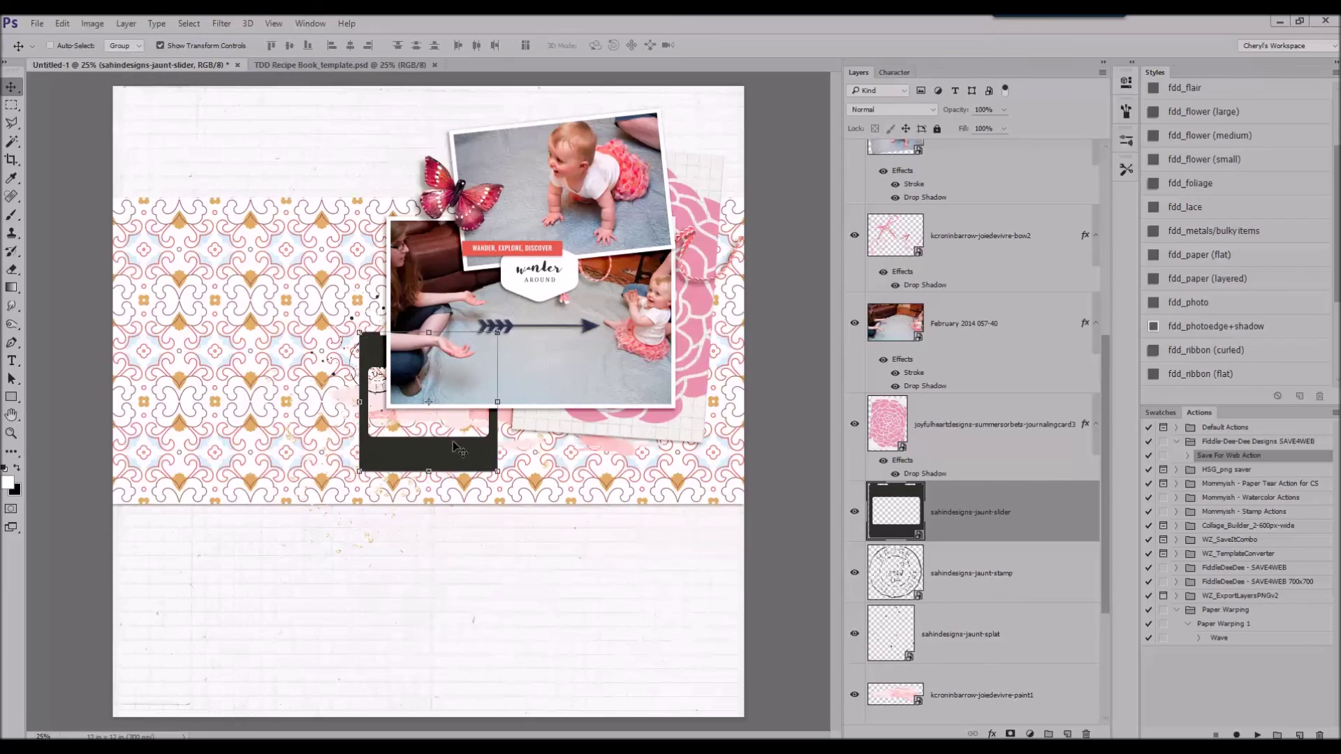
{"action": "left_click_drag", "start_coordinate": [456, 452], "coordinate": [478, 323]}
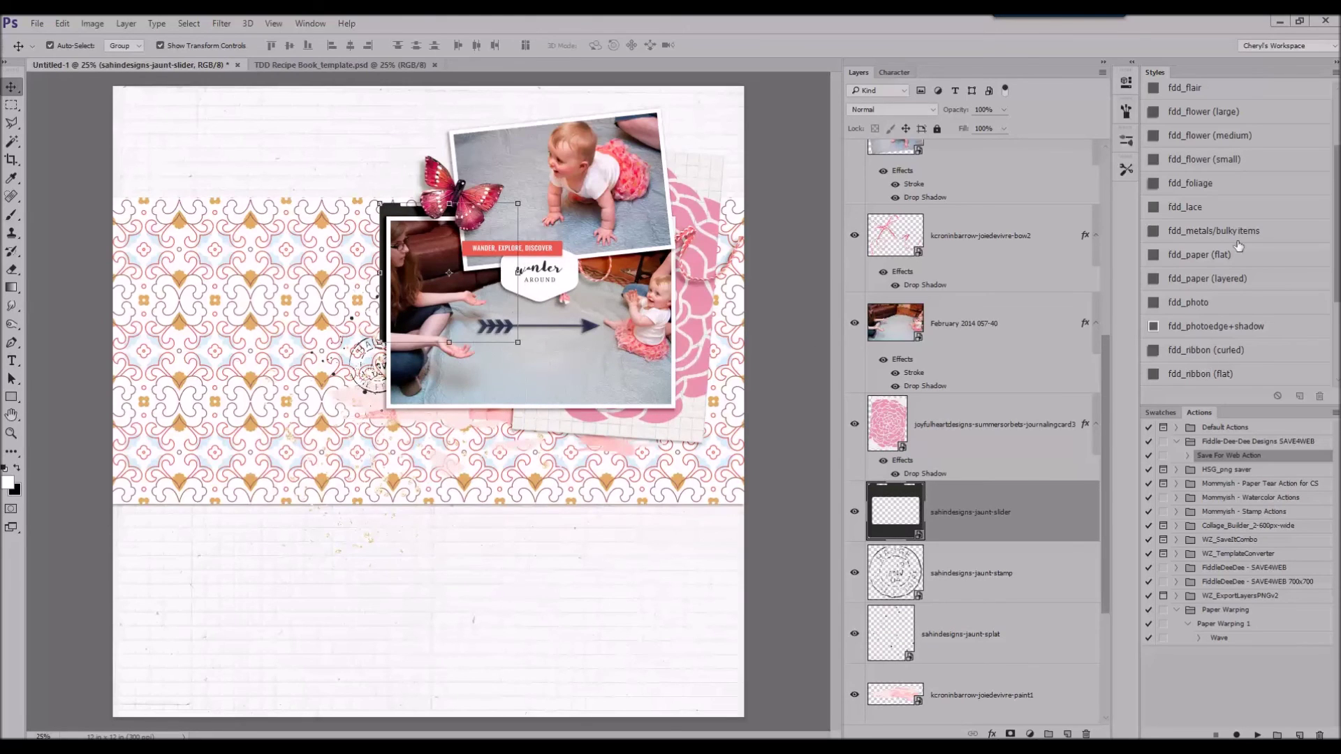
{"action": "left_click", "coordinate": [1239, 278]}
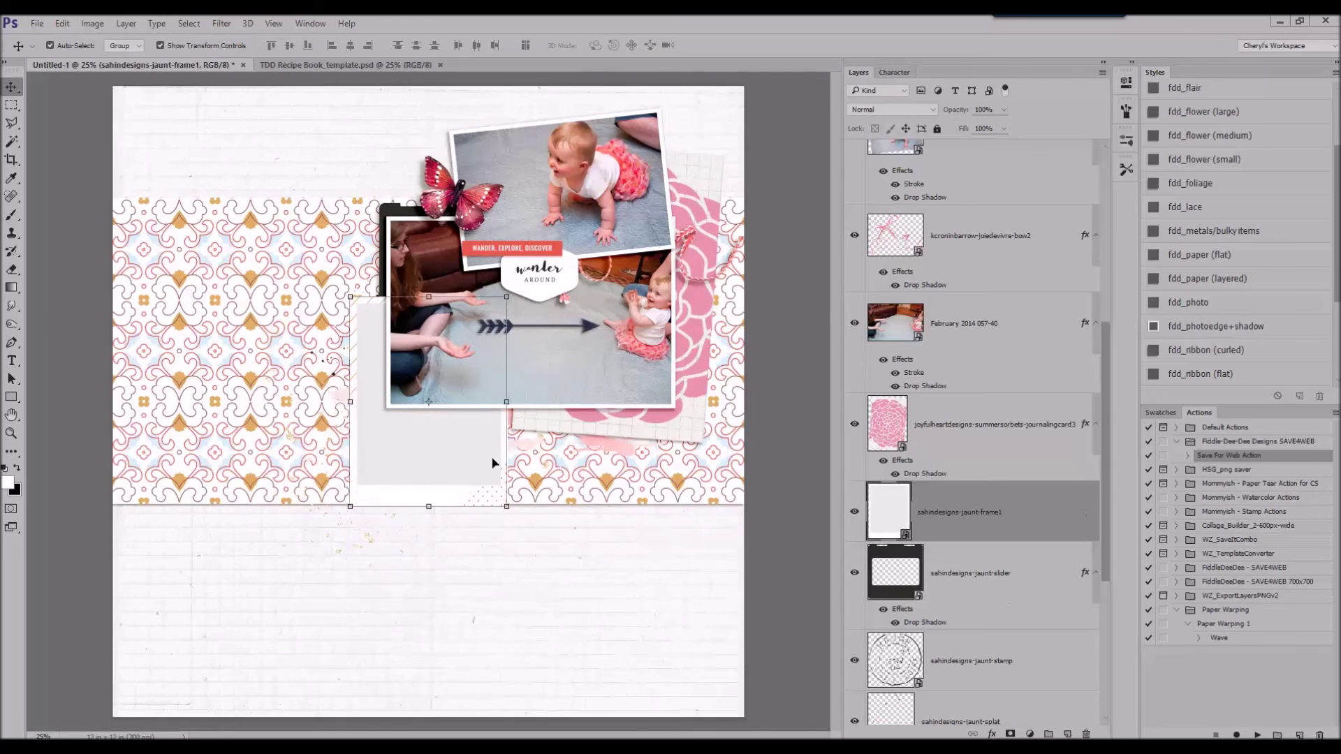
Move the white frame below the journaling card's lower-right area, tilt it slightly, and apply the fdd_paper (flat) style.
{"action": "left_click_drag", "start_coordinate": [484, 493], "coordinate": [690, 450]}
{"action": "left_click_drag", "start_coordinate": [723, 249], "coordinate": [732, 257]}
{"action": "left_click_drag", "start_coordinate": [673, 449], "coordinate": [678, 441]}
{"action": "left_click", "coordinate": [470, 44]}
{"action": "left_click", "coordinate": [1221, 256]}
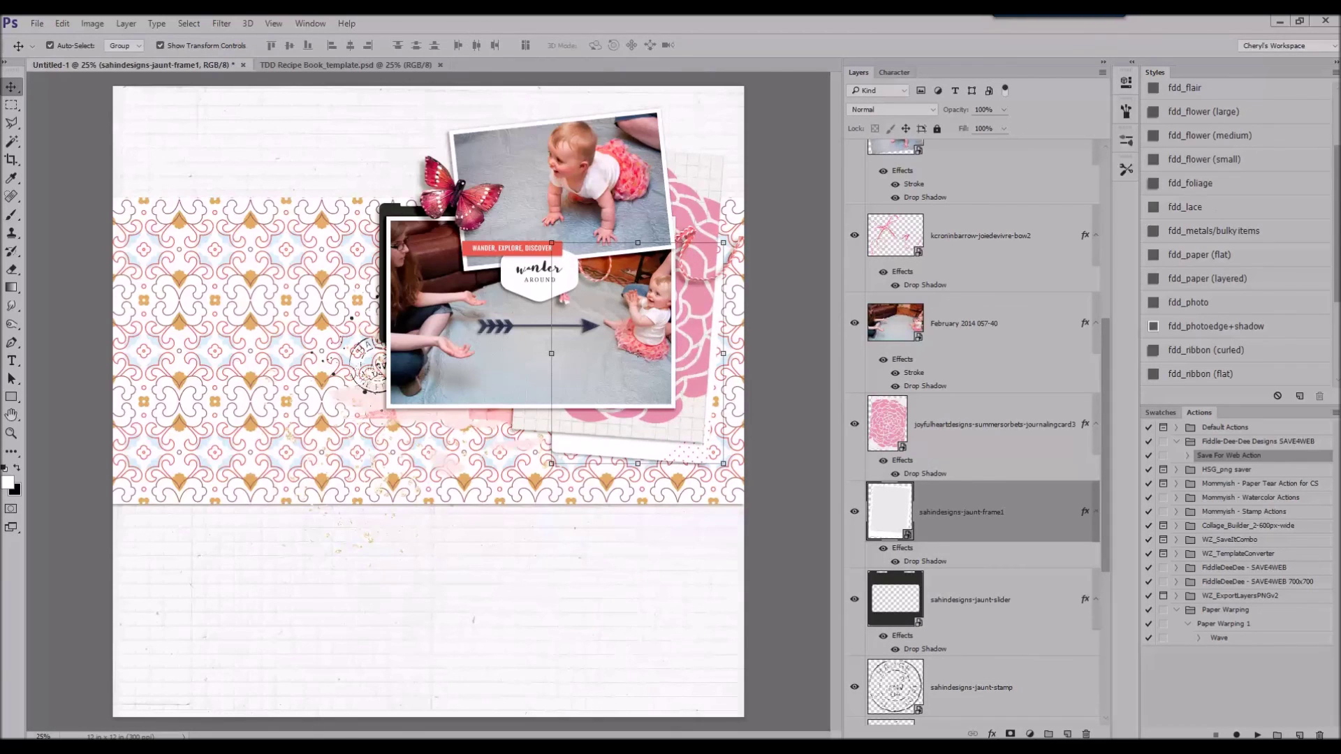
Copy the dotted flag outline and directions flag layers from TDD Recipe Book_template.psd into the layout's upper-left corner.
{"action": "left_click", "coordinate": [346, 64]}
{"action": "left_click", "coordinate": [962, 268]}
{"action": "left_click", "coordinate": [961, 225], "text": "shift"}
{"action": "left_click_drag", "start_coordinate": [554, 400], "coordinate": [168, 111]}
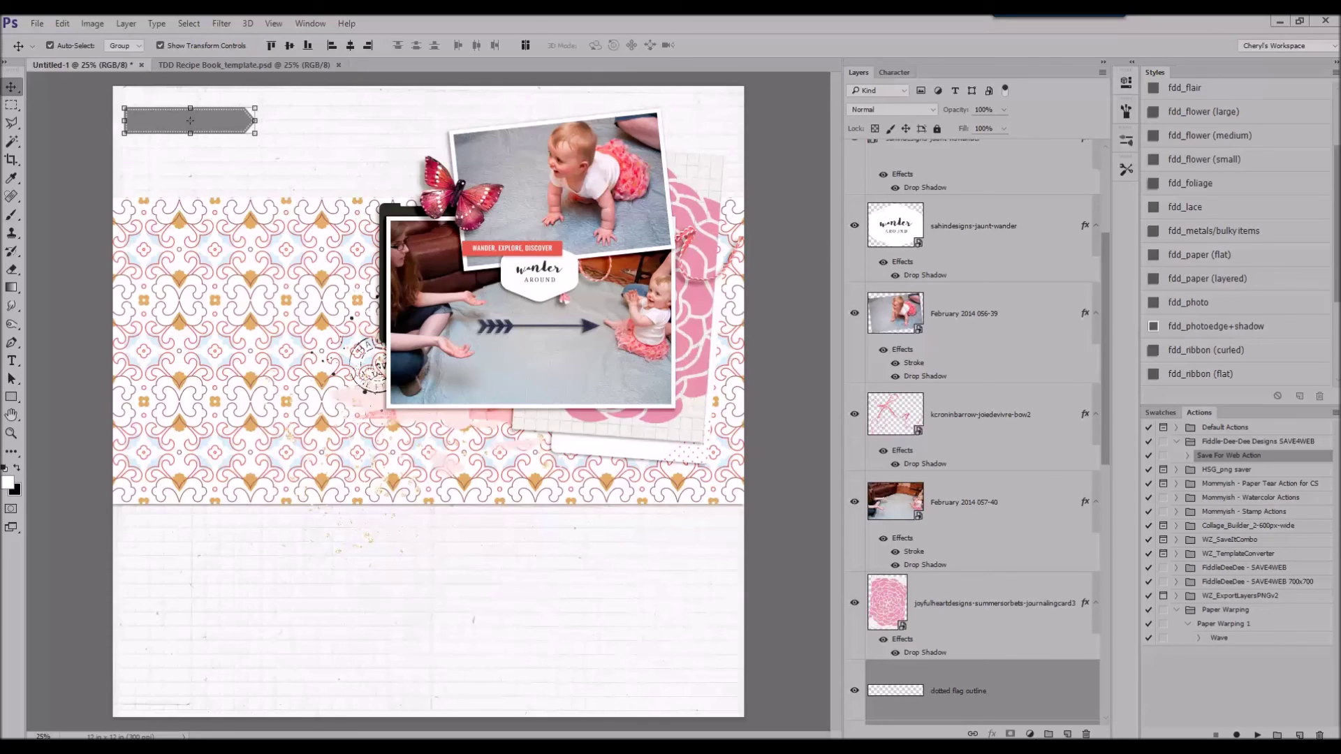
Clip the pink diagonal-striped paper to the directions flag and merge the two layers.
{"action": "scroll", "coordinate": [1032, 556], "scroll_direction": "down", "scroll_amount": 3}
{"action": "left_click", "coordinate": [1017, 587]}
{"action": "left_click_drag", "start_coordinate": [600, 192], "coordinate": [494, 155]}
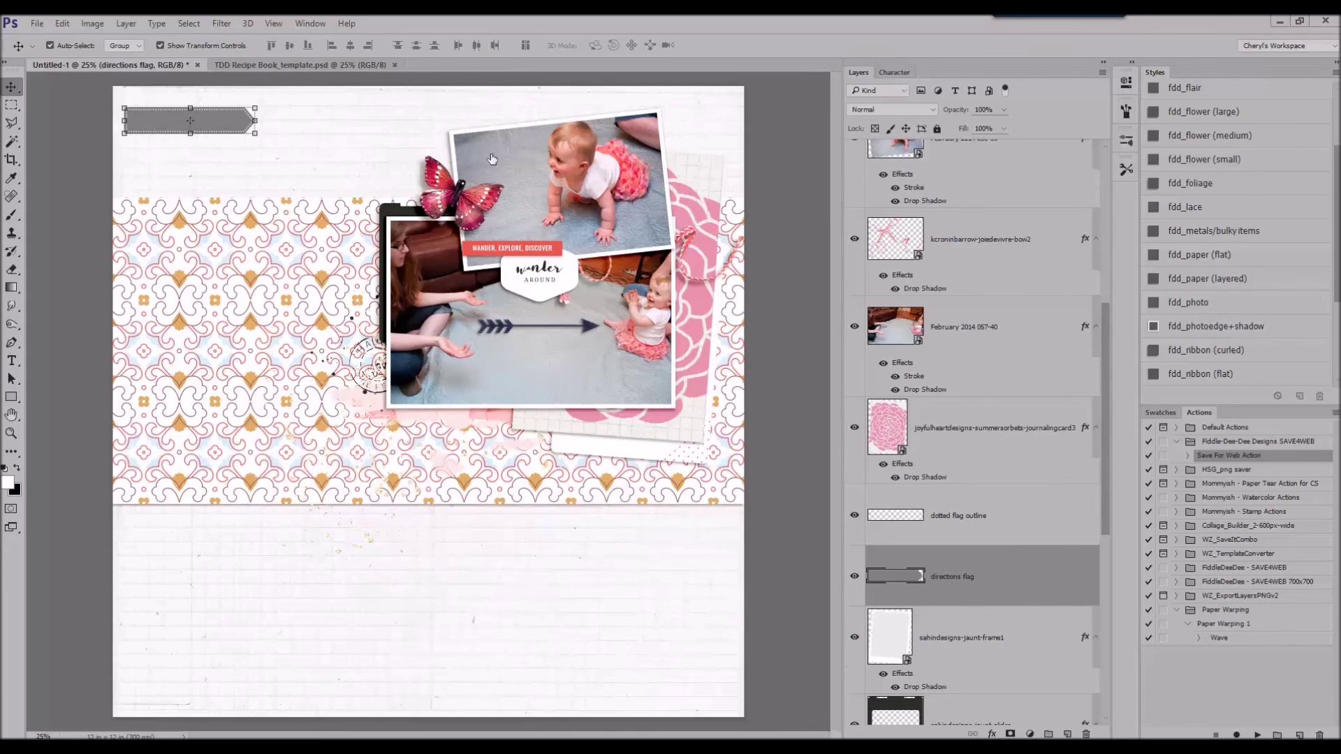
{"action": "key", "text": "Return"}
{"action": "key", "text": "ctrl+alt+g"}
{"action": "key", "text": "ctrl+e"}
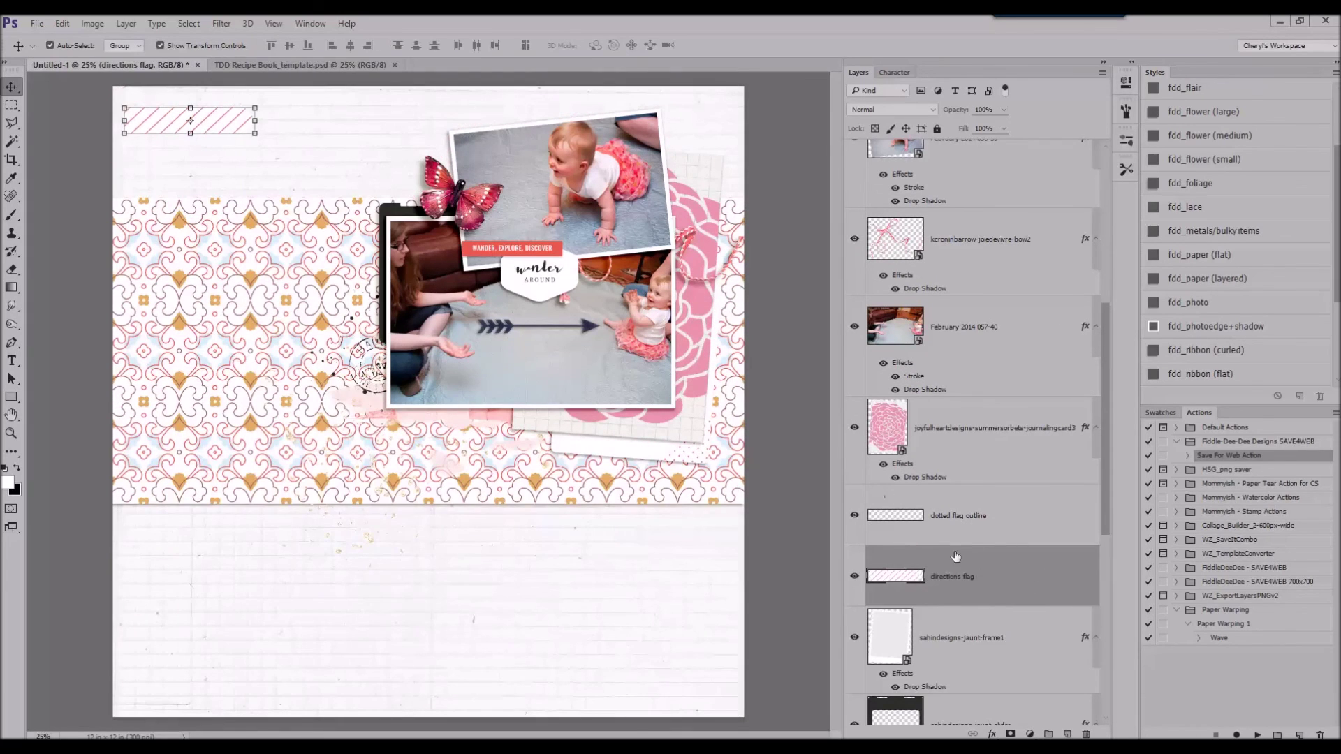
Select the dotted flag outline layer and reset the foreground and background colors to their defaults.
{"action": "right_click", "coordinate": [960, 518]}
{"action": "key", "text": "Escape"}
{"action": "key", "text": "d"}
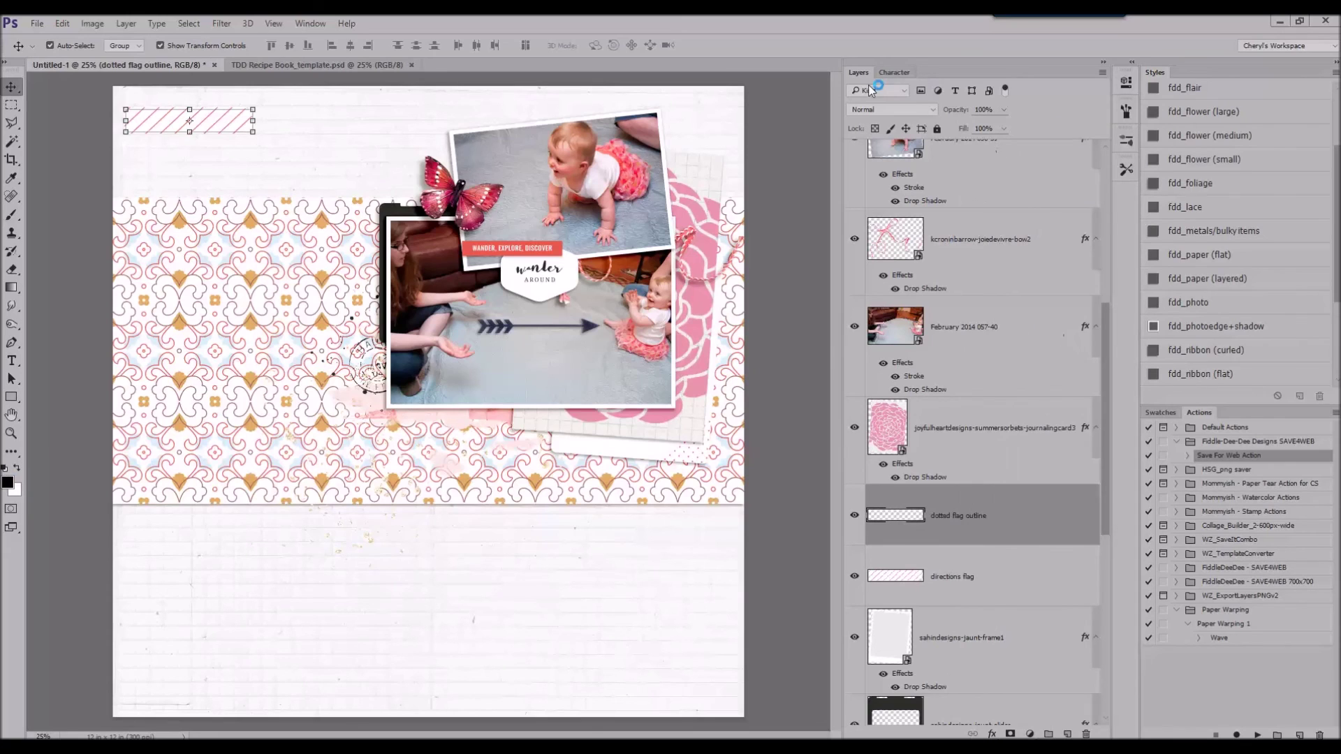
{"action": "left_click", "coordinate": [1030, 734]}
{"action": "left_click", "coordinate": [1054, 438]}
{"action": "key", "text": "Escape"}
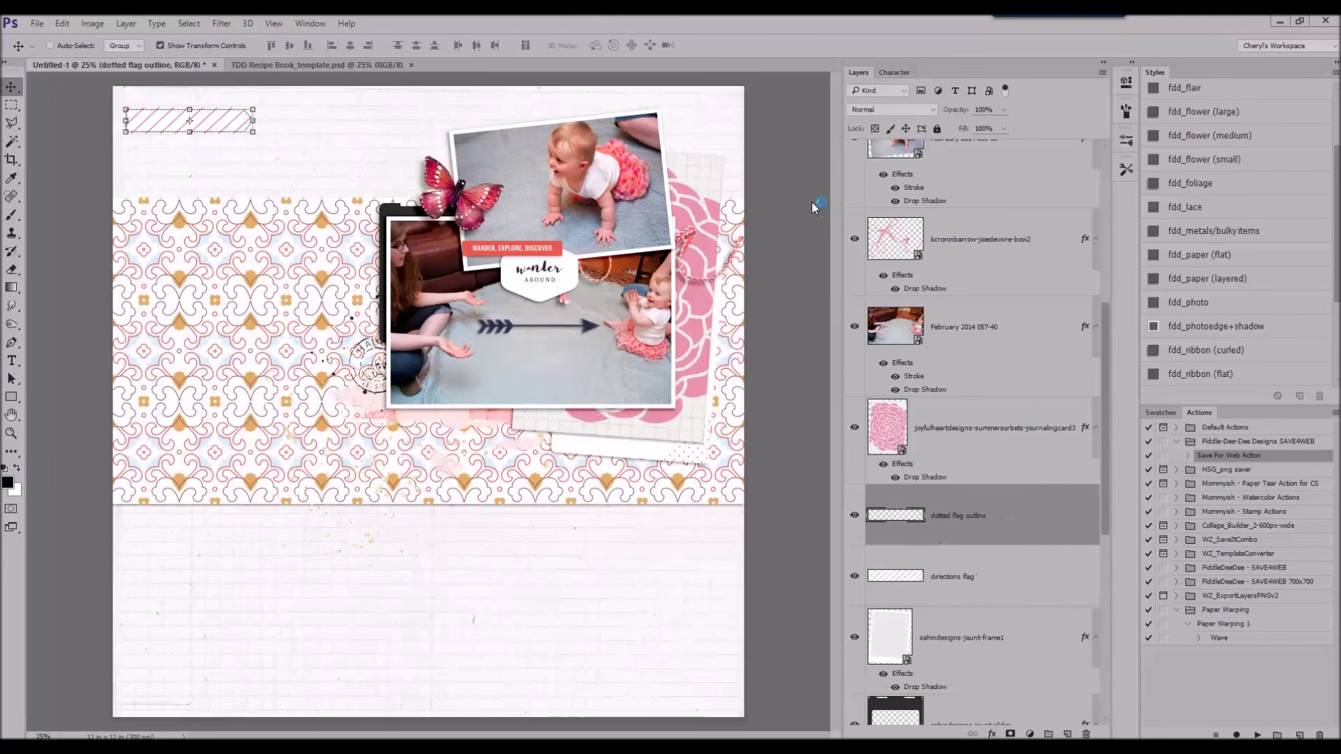
Merge the dotted outline with the striped flag and apply the fdd_paper (flat) style.
{"action": "left_click", "coordinate": [985, 582], "text": "shift"}
{"action": "right_click", "coordinate": [985, 583]}
{"action": "left_click", "coordinate": [1093, 524]}
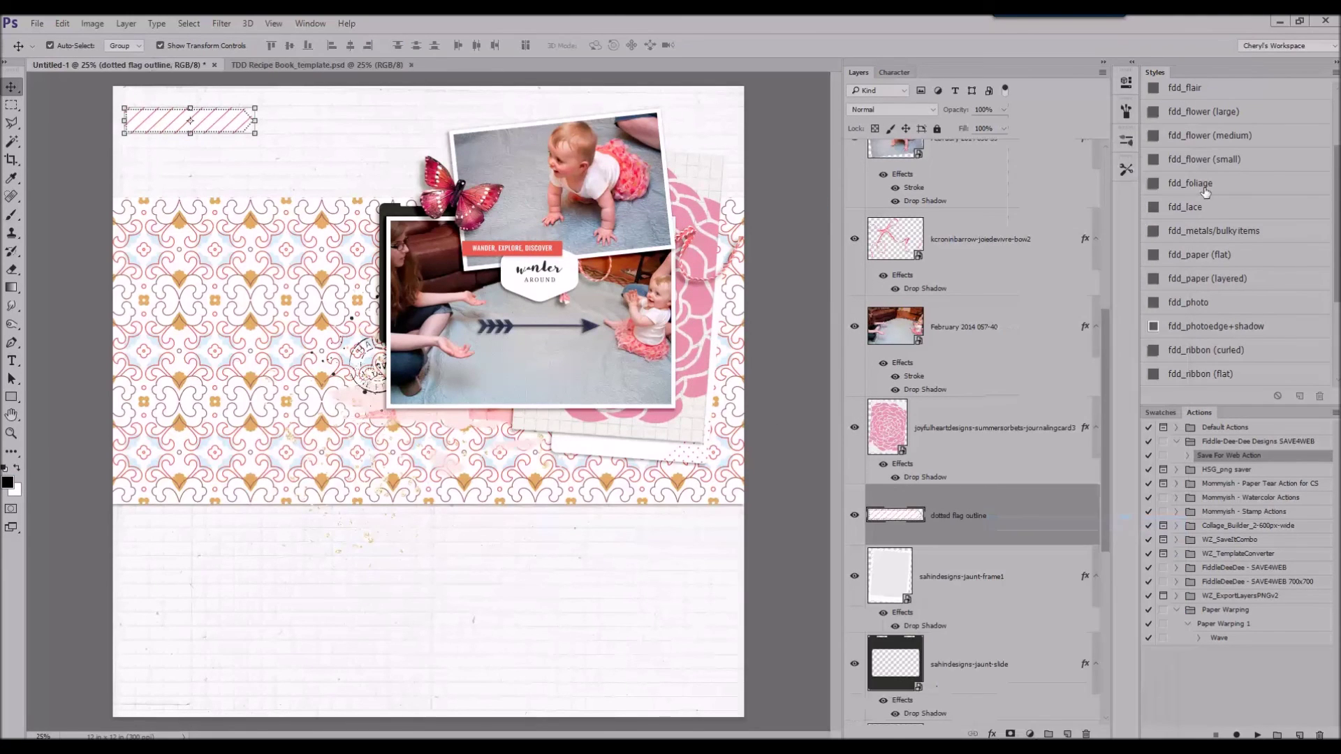
{"action": "left_click", "coordinate": [1217, 252]}
Move the striped flag over the lower photo's lower-right corner and bring it to the front of all layers.
{"action": "left_click_drag", "start_coordinate": [191, 120], "coordinate": [694, 413]}
{"action": "left_click", "coordinate": [625, 46]}
{"action": "left_click", "coordinate": [447, 90]}
{"action": "right_click", "coordinate": [718, 393]}
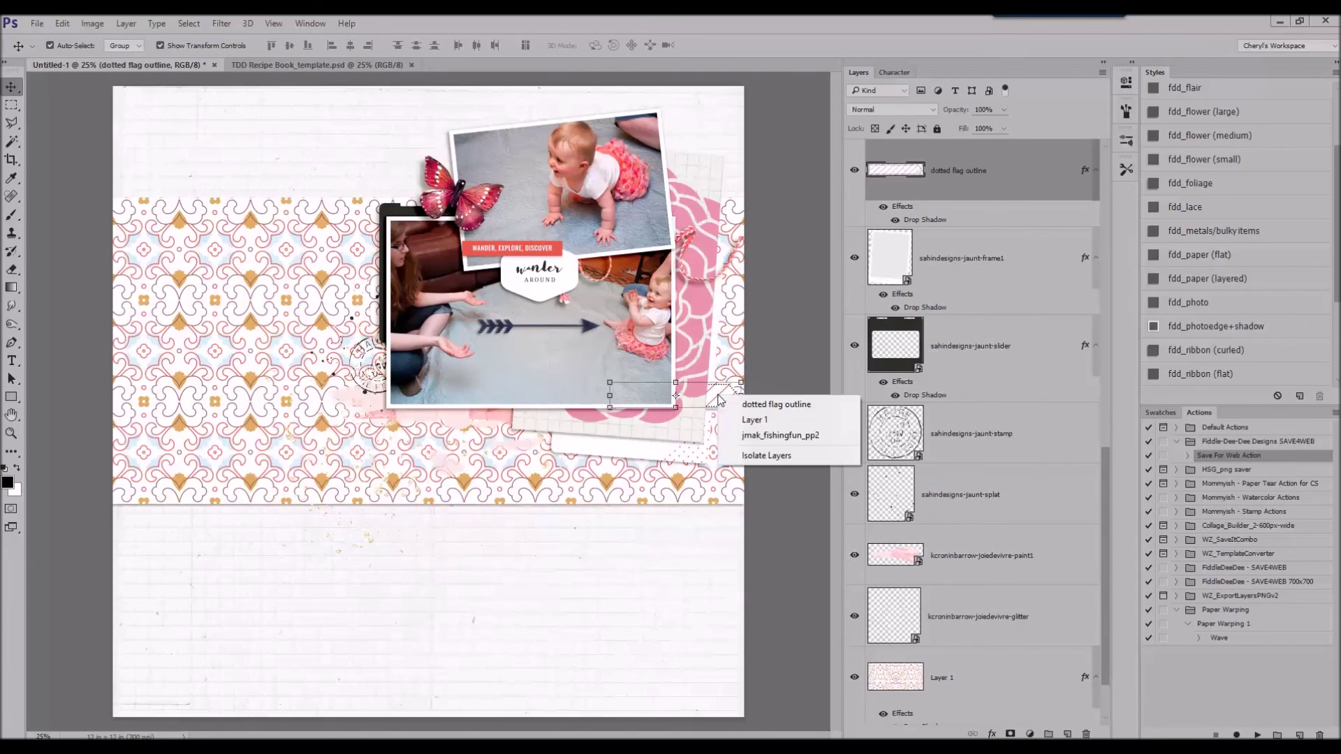
{"action": "left_click", "coordinate": [730, 401]}
{"action": "key", "text": "ctrl+shift+bracketright"}
Flip the striped flag horizontally and nudge it up so it ends at the page's right edge.
{"action": "left_click", "coordinate": [62, 23]}
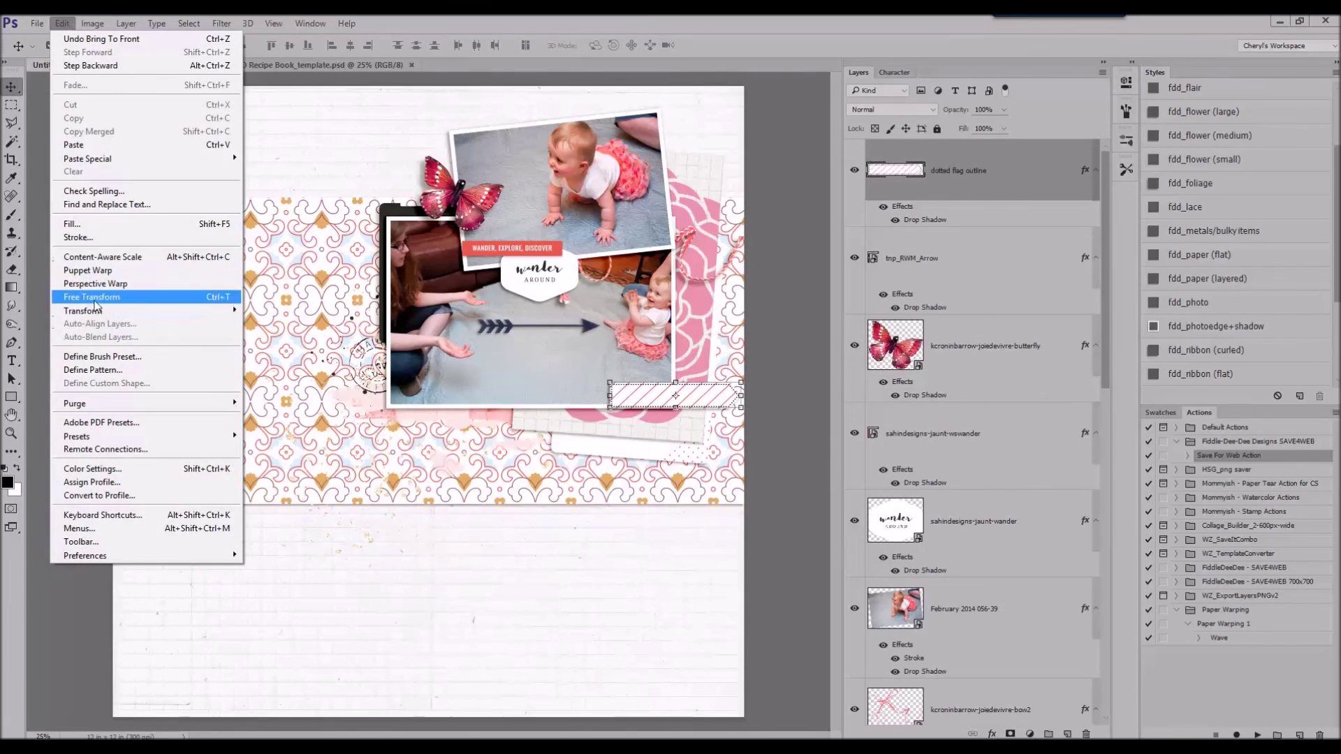
{"action": "mouse_move", "coordinate": [105, 307]}
{"action": "left_click", "coordinate": [314, 462]}
{"action": "mouse_move", "coordinate": [703, 406]}
{"action": "left_mouse_down"}
{"action": "mouse_move", "coordinate": [716, 383]}
{"action": "mouse_move", "coordinate": [705, 389]}
{"action": "left_mouse_up"}
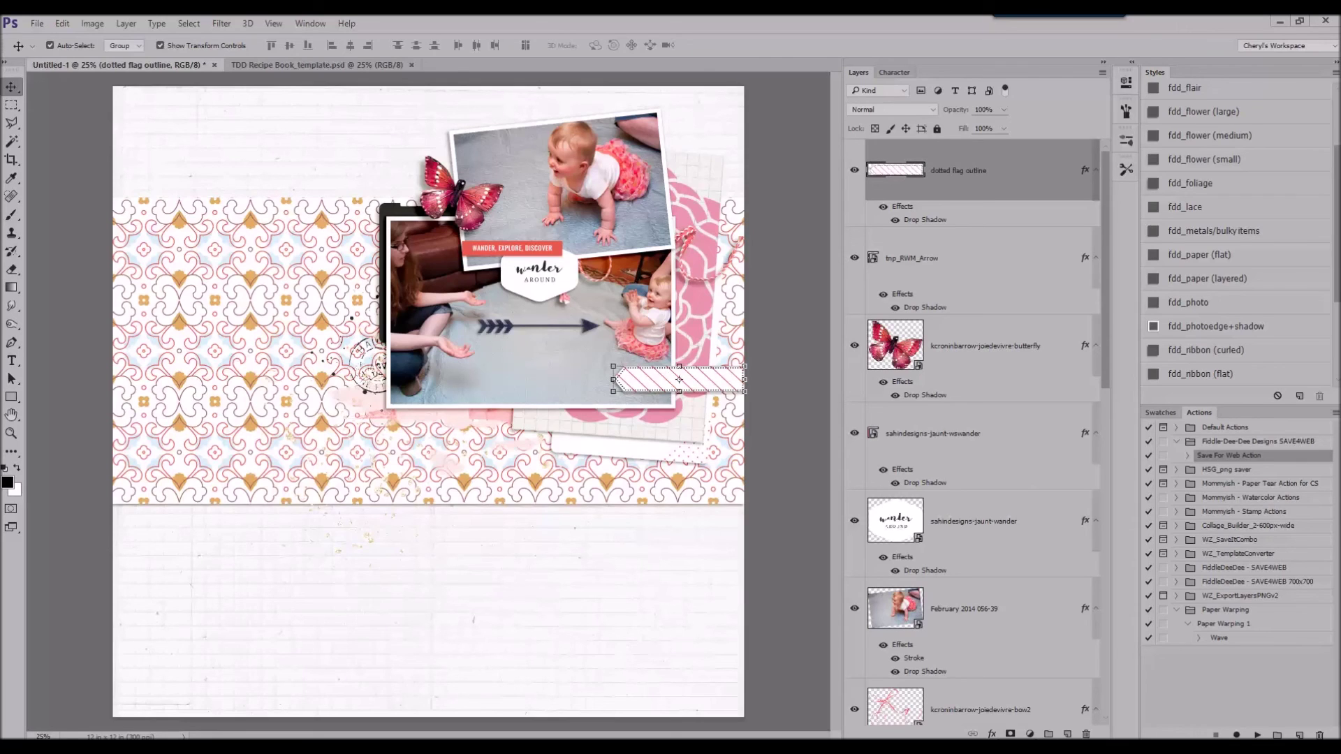
Move the beads to the left of the lower photo and apply the fdd_sequins/scatters style.
{"action": "left_click_drag", "start_coordinate": [451, 366], "coordinate": [354, 301]}
{"action": "scroll", "coordinate": [1193, 250], "scroll_direction": "down", "scroll_amount": 4}
{"action": "left_click", "coordinate": [1253, 284]}
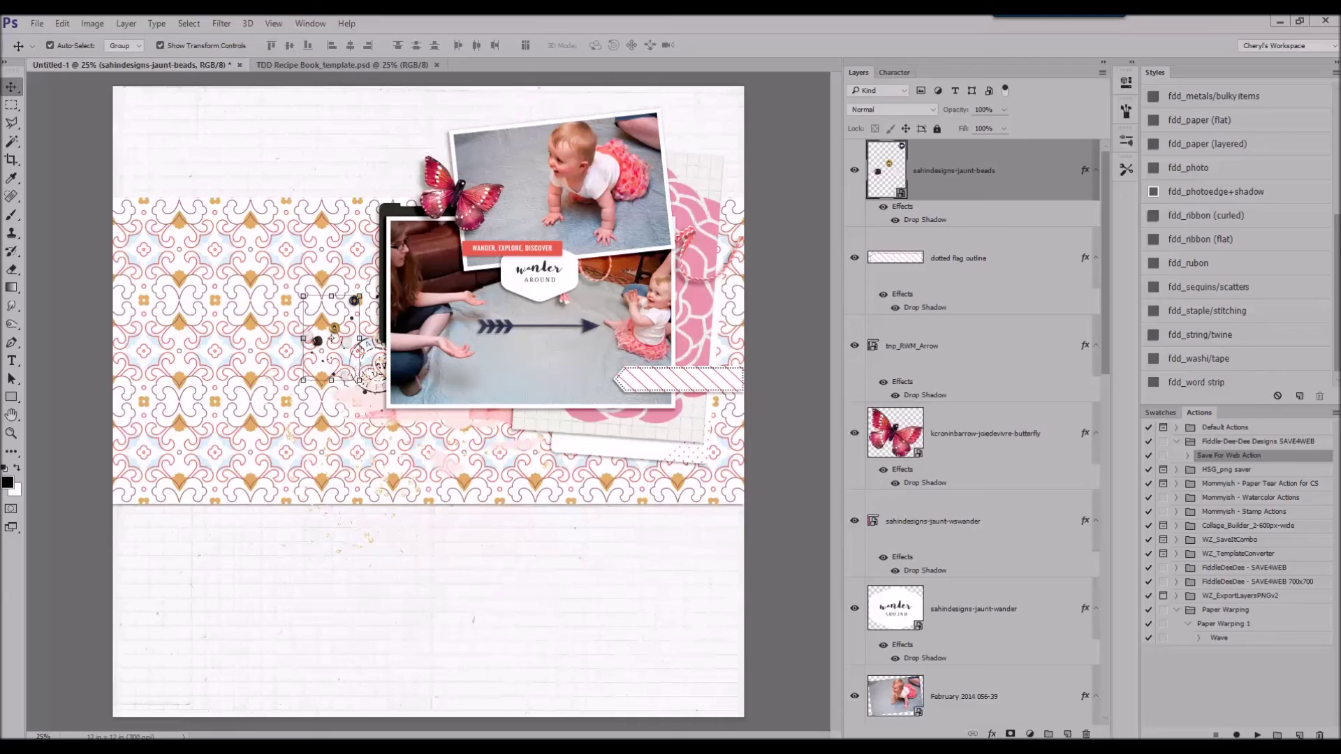
Place the envelope behind the photos, beneath the slider layer, with the fdd_paper (layered) style, and lay the scribble over it.
{"action": "key", "text": "Return"}
{"action": "left_click_drag", "start_coordinate": [422, 360], "coordinate": [549, 201]}
{"action": "left_click_drag", "start_coordinate": [988, 265], "coordinate": [971, 615]}
{"action": "left_click", "coordinate": [1153, 144]}
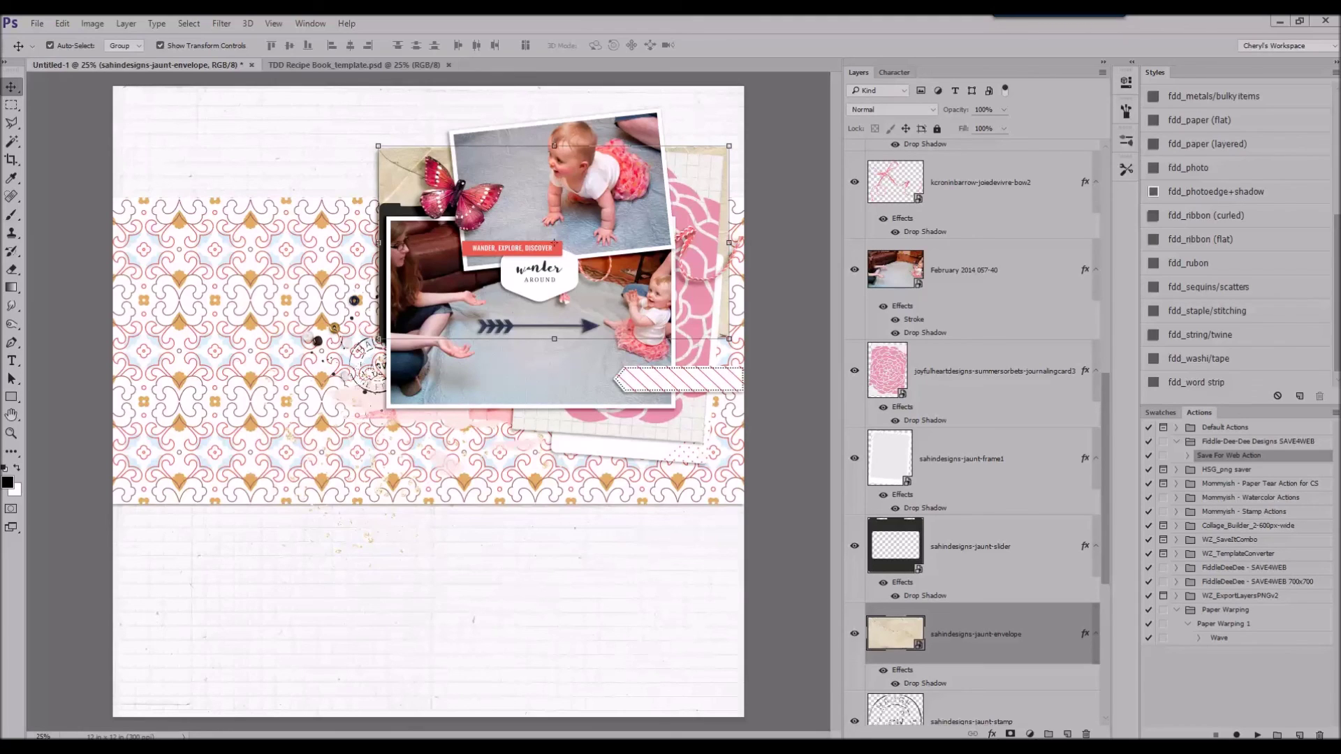
{"action": "left_click_drag", "start_coordinate": [1340, 314], "coordinate": [623, 312]}
{"action": "left_click_drag", "start_coordinate": [489, 458], "coordinate": [491, 406]}
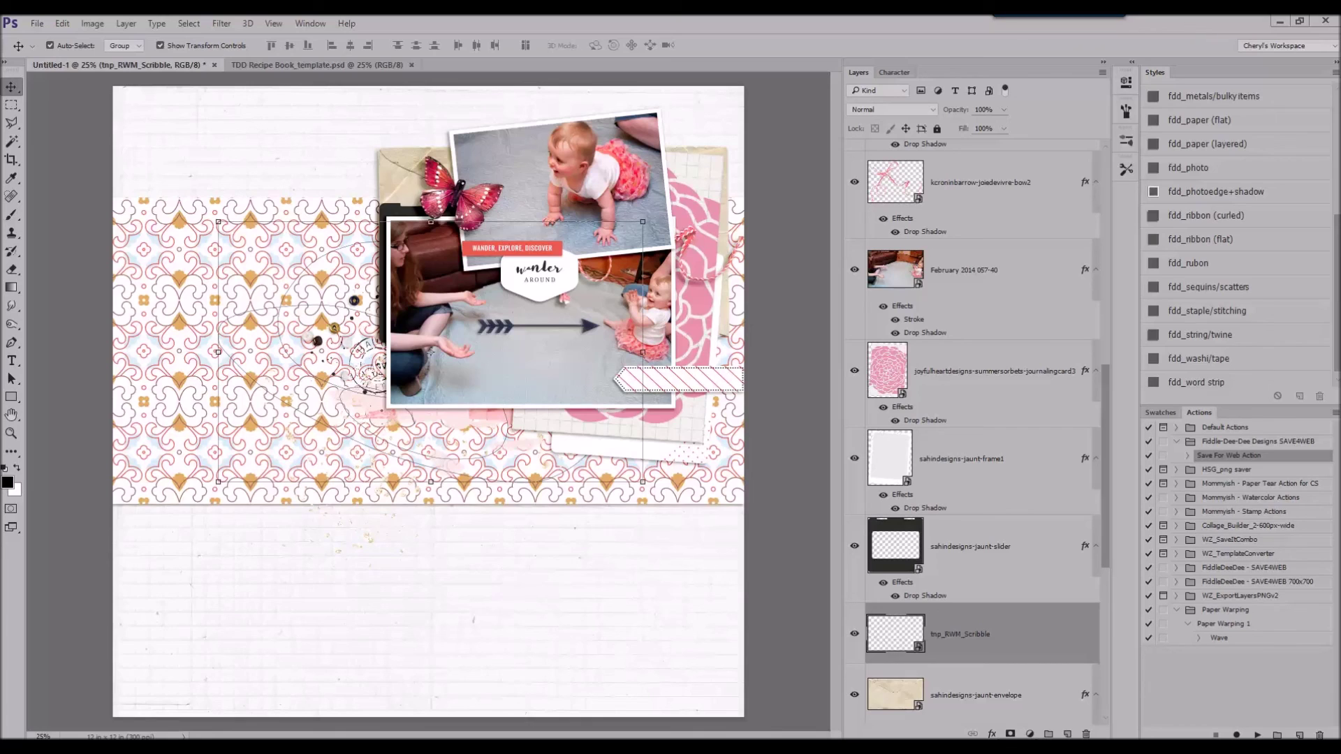
Place the shadowed tag behind the lower photo's left edge and the polka-dot ribbon across the lower part of the patterned paper.
{"action": "key", "text": "ctrl+v"}
{"action": "left_click_drag", "start_coordinate": [431, 506], "coordinate": [383, 403]}
{"action": "left_click", "coordinate": [1162, 330]}
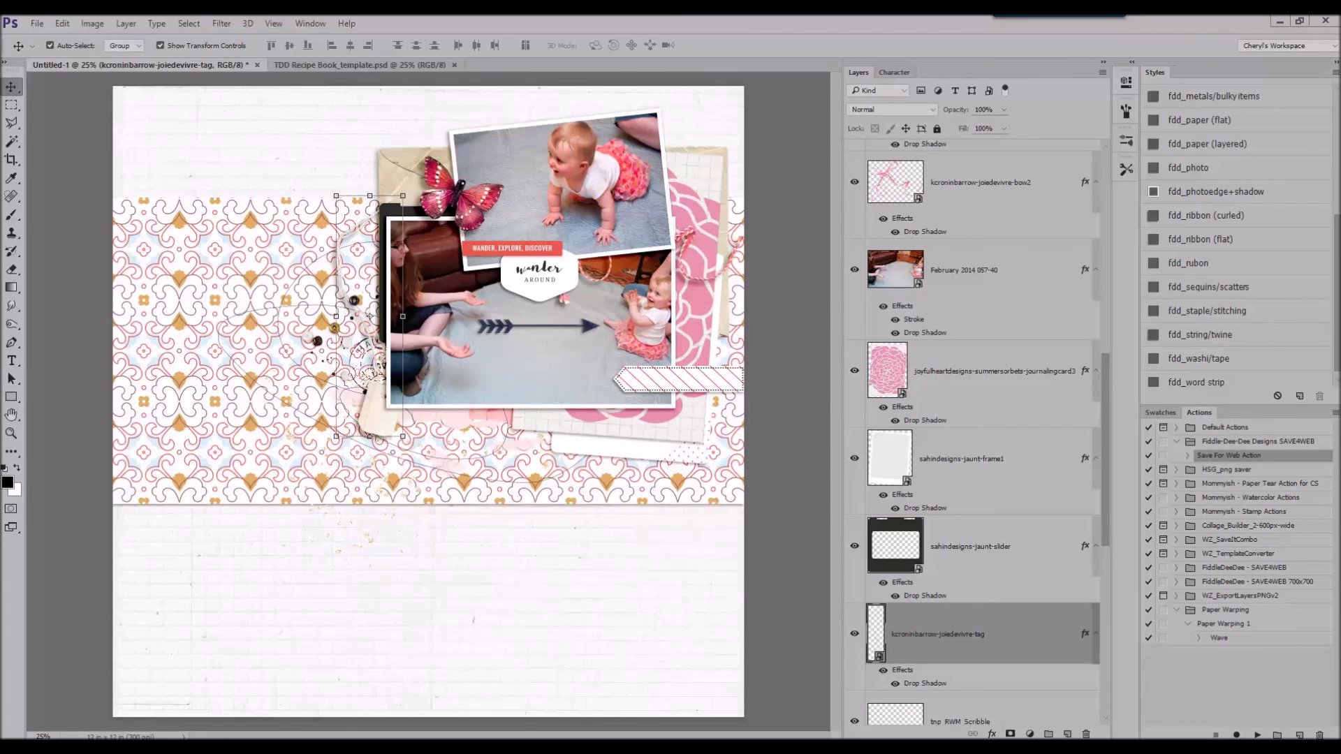
{"action": "key", "text": "ctrl+v"}
{"action": "left_click_drag", "start_coordinate": [326, 406], "coordinate": [326, 479]}
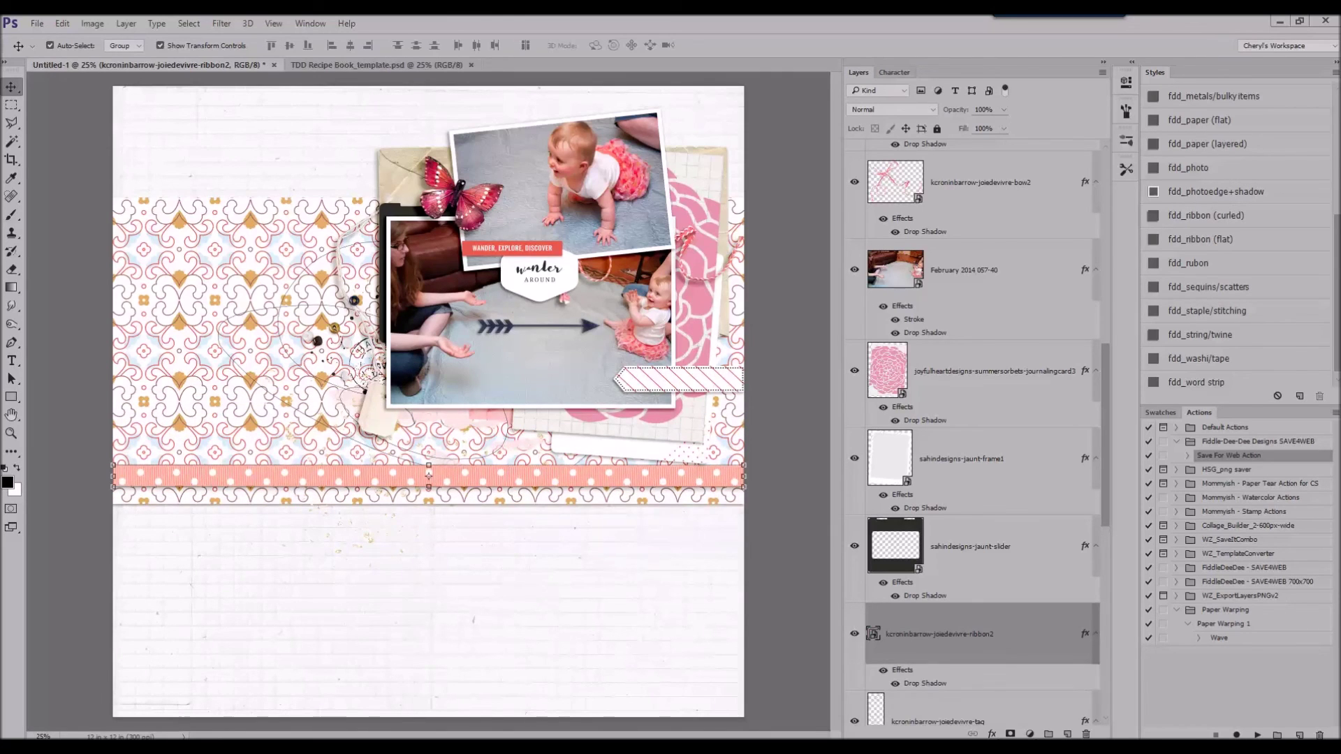
{"action": "key", "text": "Return"}
{"action": "left_click_drag", "start_coordinate": [331, 405], "coordinate": [587, 440]}
{"action": "right_click", "coordinate": [1000, 626]}
{"action": "left_click", "coordinate": [1009, 106]}
{"action": "key", "text": "ctrl+shift+z"}
Place the ric-rac along the polka-dot ribbon's upper edge, apply the fdd_paper (flat) style, and put its layer beneath the ribbon.
{"action": "key", "text": "Return"}
{"action": "left_click_drag", "start_coordinate": [343, 401], "coordinate": [368, 468]}
{"action": "left_click", "coordinate": [1233, 123]}
{"action": "scroll", "coordinate": [974, 394], "scroll_direction": "down", "scroll_amount": 3}
{"action": "left_click_drag", "start_coordinate": [975, 392], "coordinate": [932, 520]}
{"action": "left_click_drag", "start_coordinate": [598, 465], "coordinate": [606, 464]}
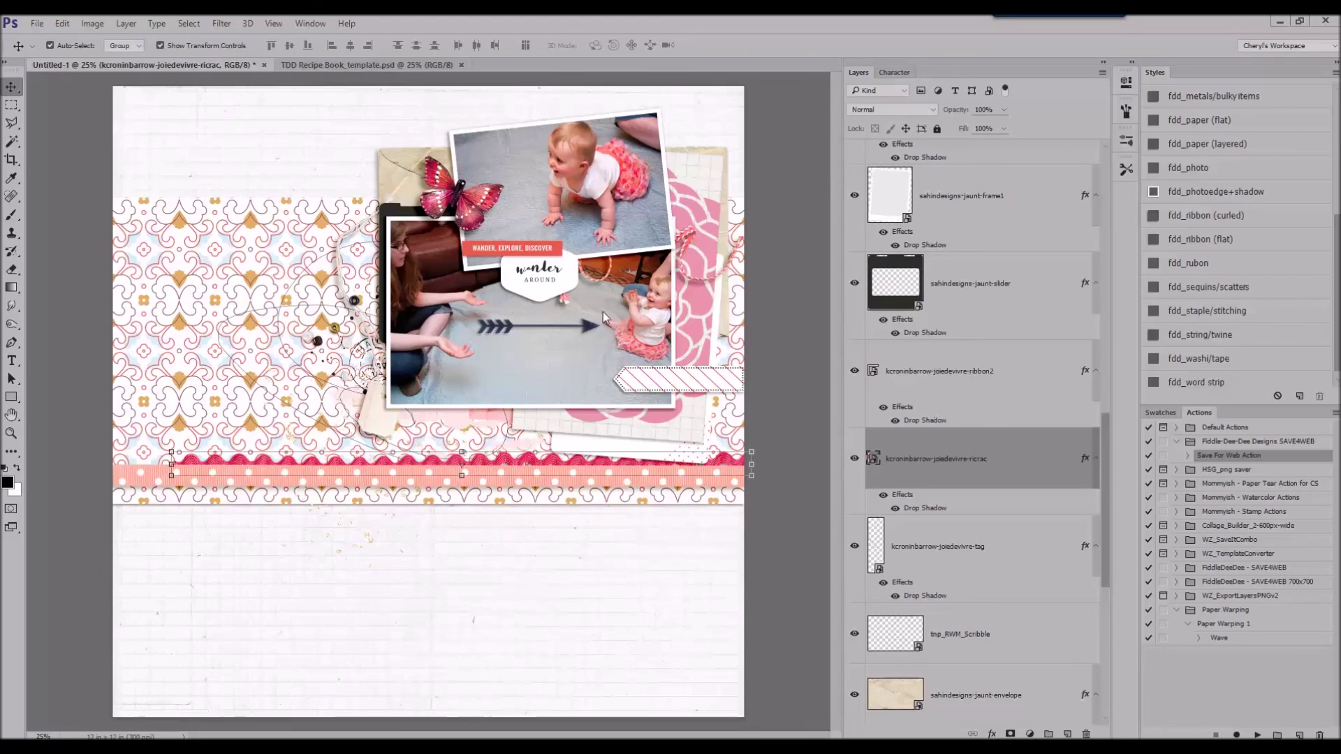
Apply the fdd_paper (flat) style to the joy word art, move it below the photos, and bring it to the front.
{"action": "key", "text": "Return"}
{"action": "left_click", "coordinate": [1207, 126]}
{"action": "left_click_drag", "start_coordinate": [388, 415], "coordinate": [475, 516]}
{"action": "key", "text": "ctrl+shift+bracketright"}
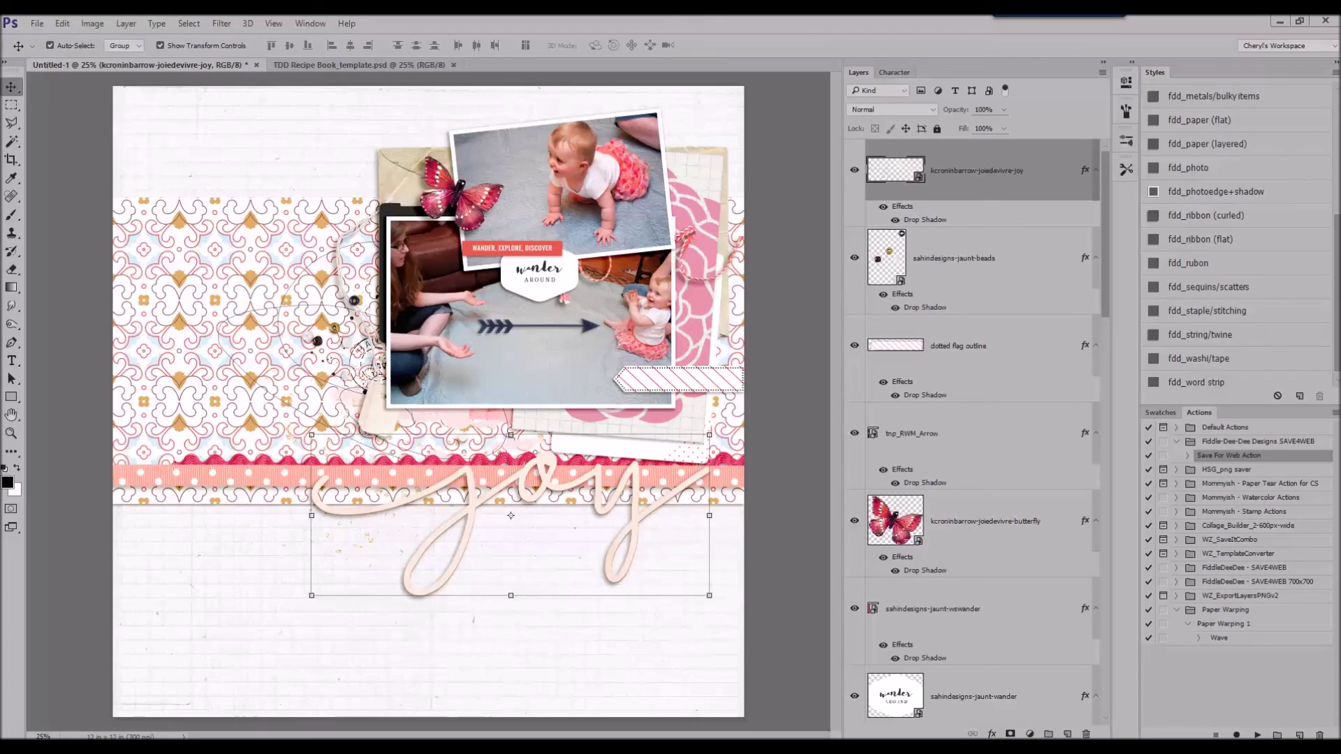
Place the foliage above the tag layer, apply the fdd_foliage style, and move it to the right side of the photos.
{"action": "left_click", "coordinate": [383, 418]}
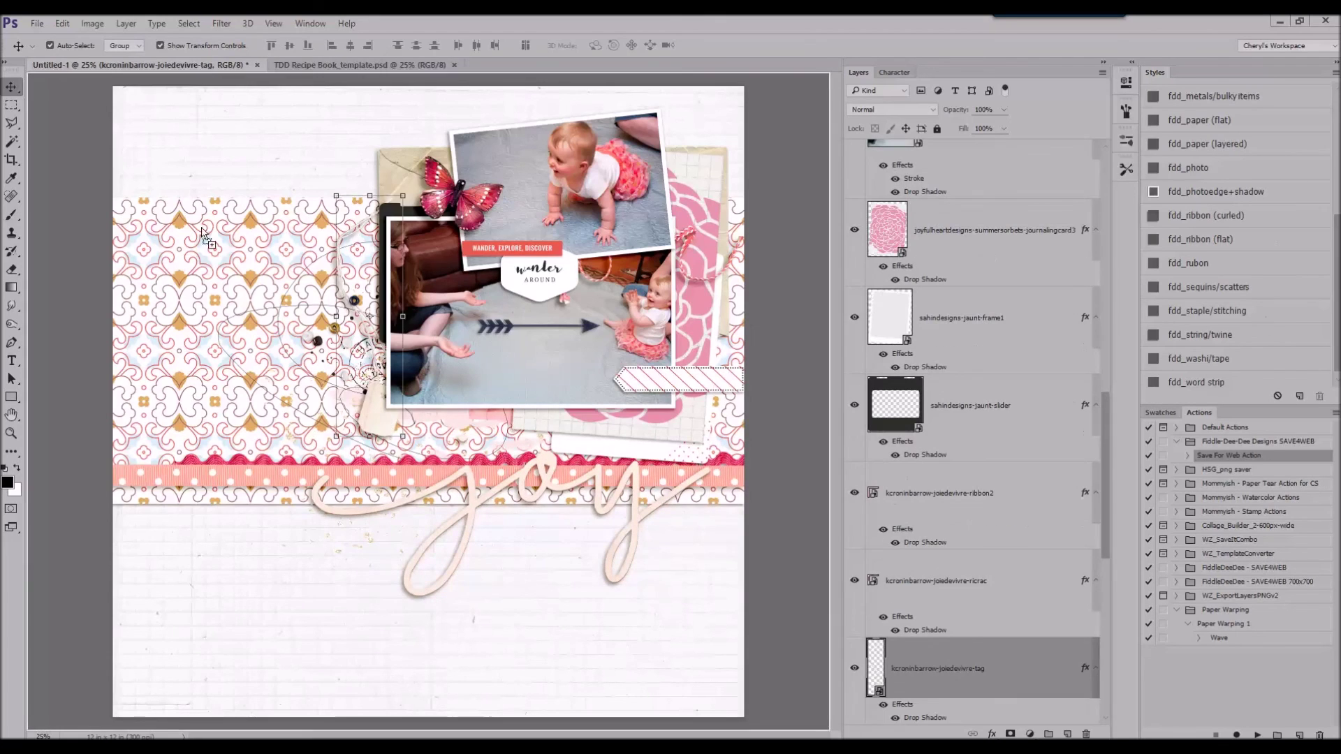
{"action": "key", "text": "Return"}
{"action": "scroll", "coordinate": [1234, 181], "scroll_direction": "up", "scroll_amount": 3}
{"action": "left_click", "coordinate": [1209, 149]}
{"action": "left_click_drag", "start_coordinate": [468, 406], "coordinate": [627, 290]}
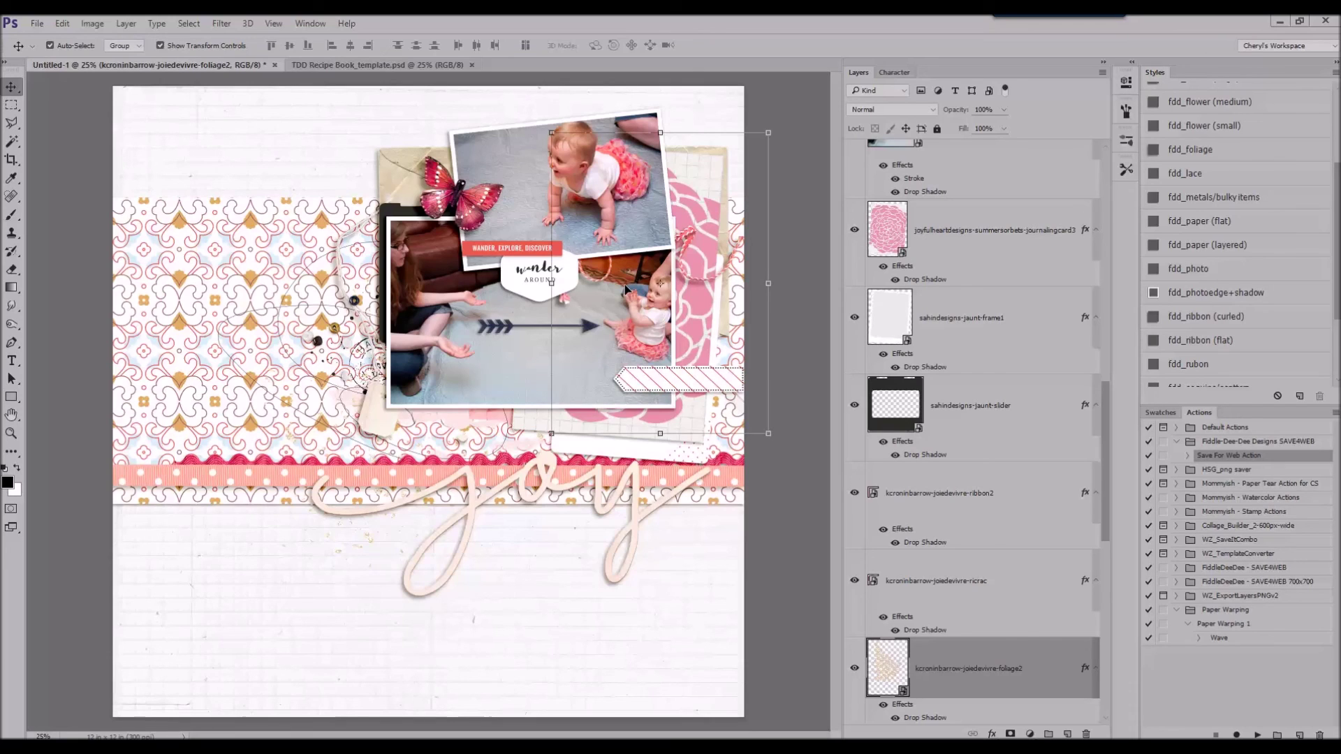
{"action": "left_click_drag", "start_coordinate": [628, 310], "coordinate": [664, 327]}
Move the foliage layer below the lower photo's layer and rotate it about 45 degrees so it stands beside the photos.
{"action": "left_click_drag", "start_coordinate": [996, 669], "coordinate": [966, 203]}
{"action": "left_click_drag", "start_coordinate": [812, 150], "coordinate": [671, 104]}
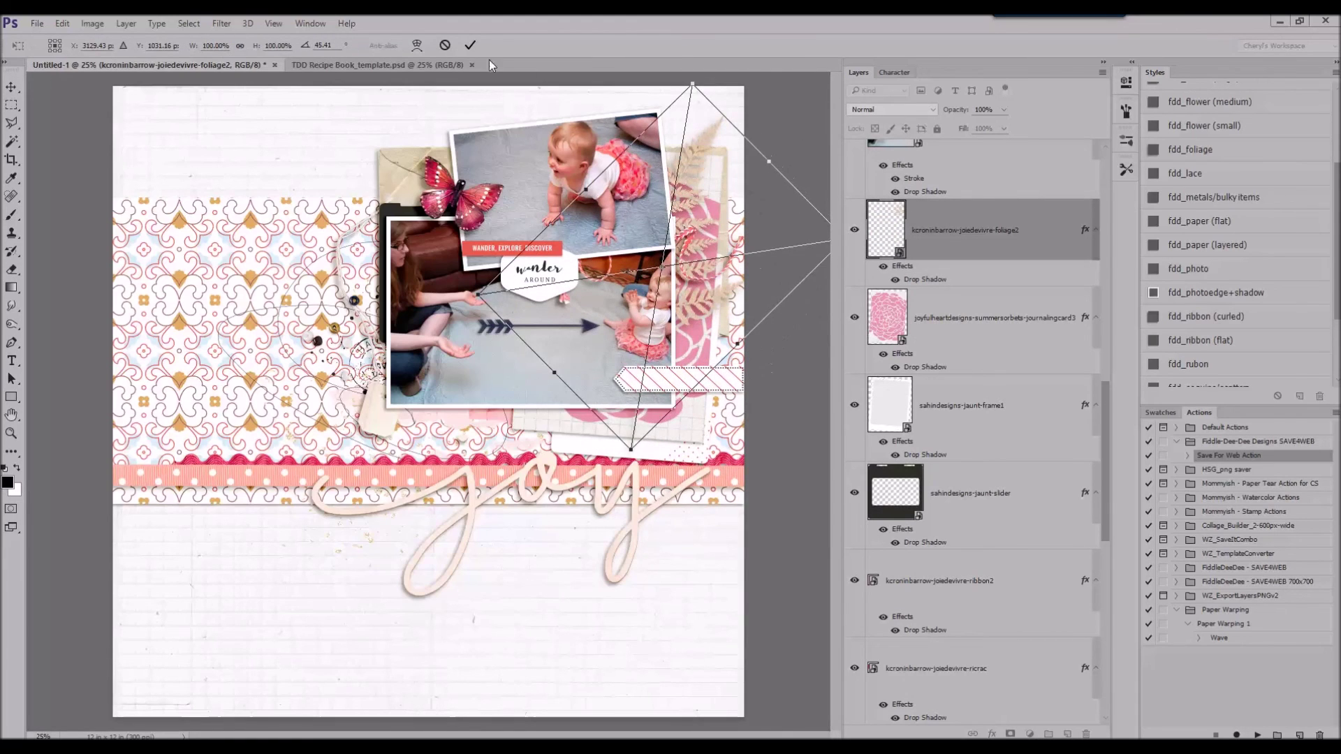
{"action": "key", "text": "Return"}
Add the five-petal flower and the pink rose on top of all layers, shrinking both and setting them beside the photos' right edges.
{"action": "scroll", "coordinate": [924, 214], "scroll_direction": "up", "scroll_amount": 12}
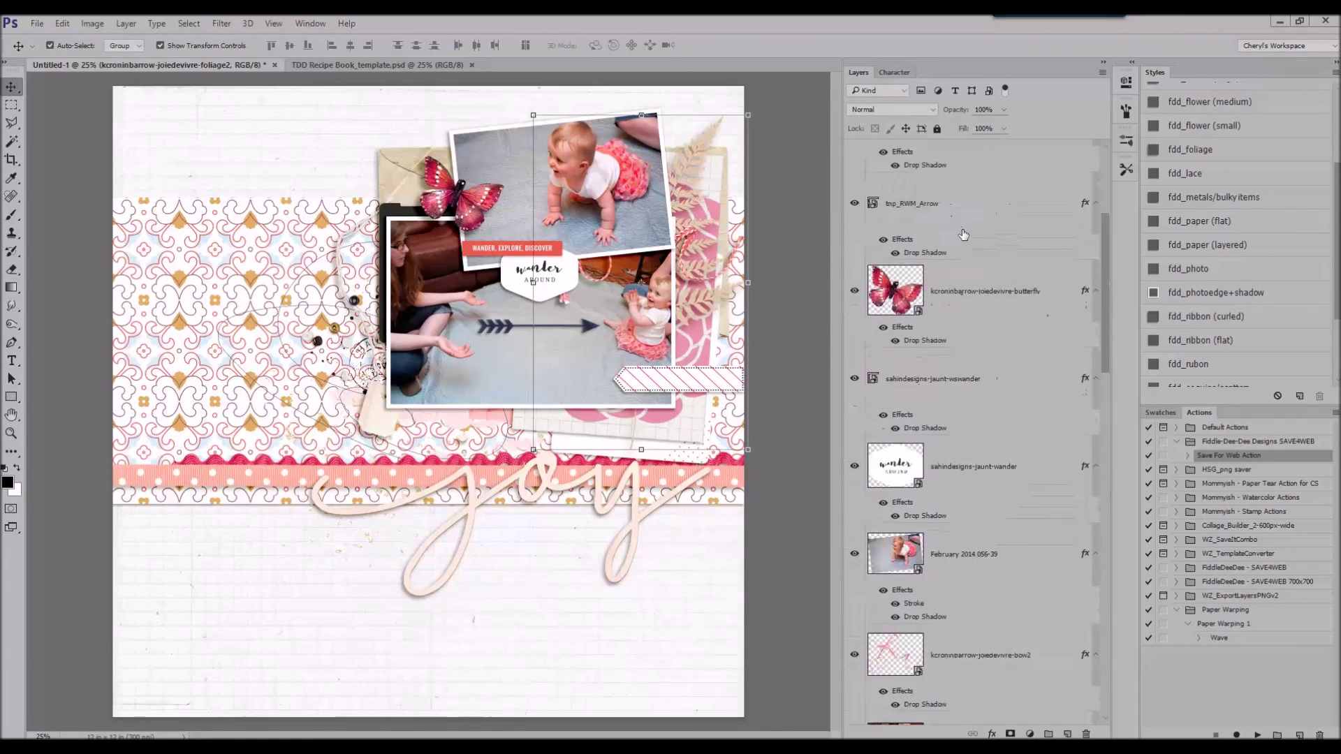
{"action": "left_click", "coordinate": [997, 183]}
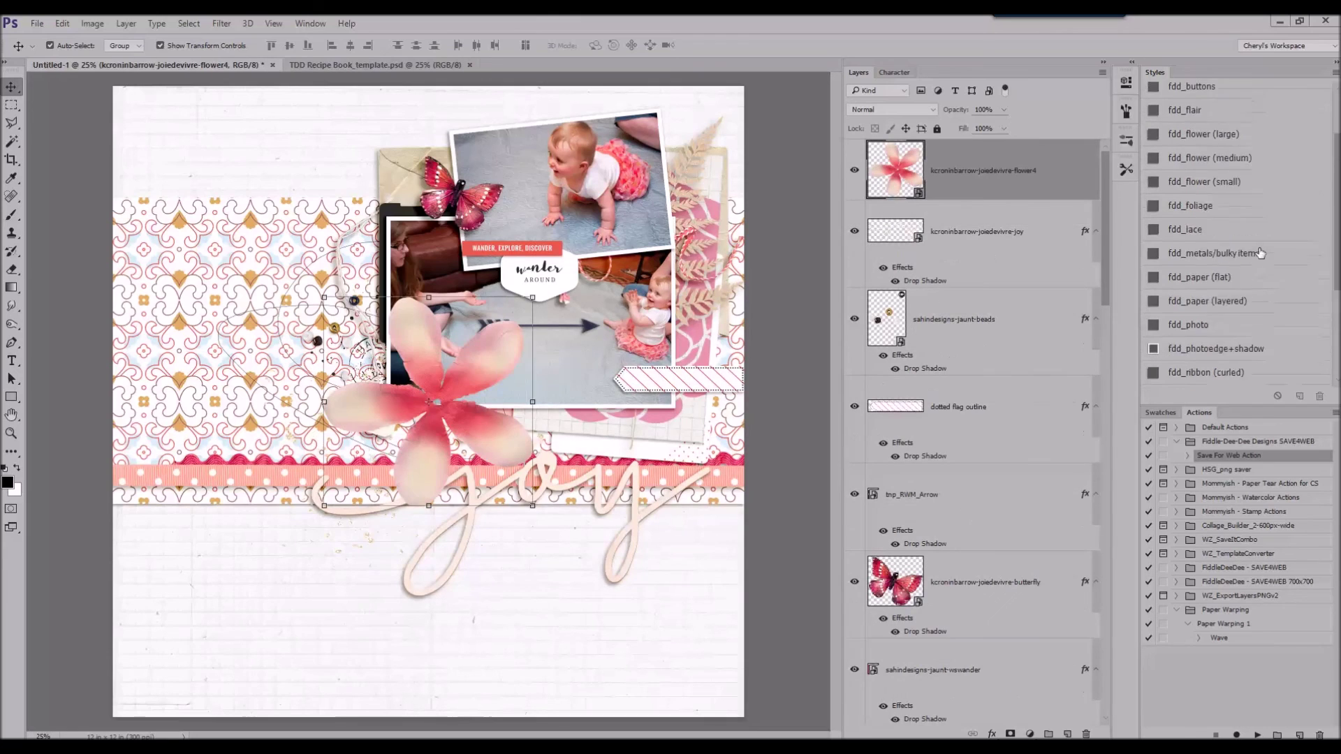
{"action": "left_click_drag", "start_coordinate": [552, 280], "coordinate": [721, 213]}
{"action": "left_click", "coordinate": [471, 46]}
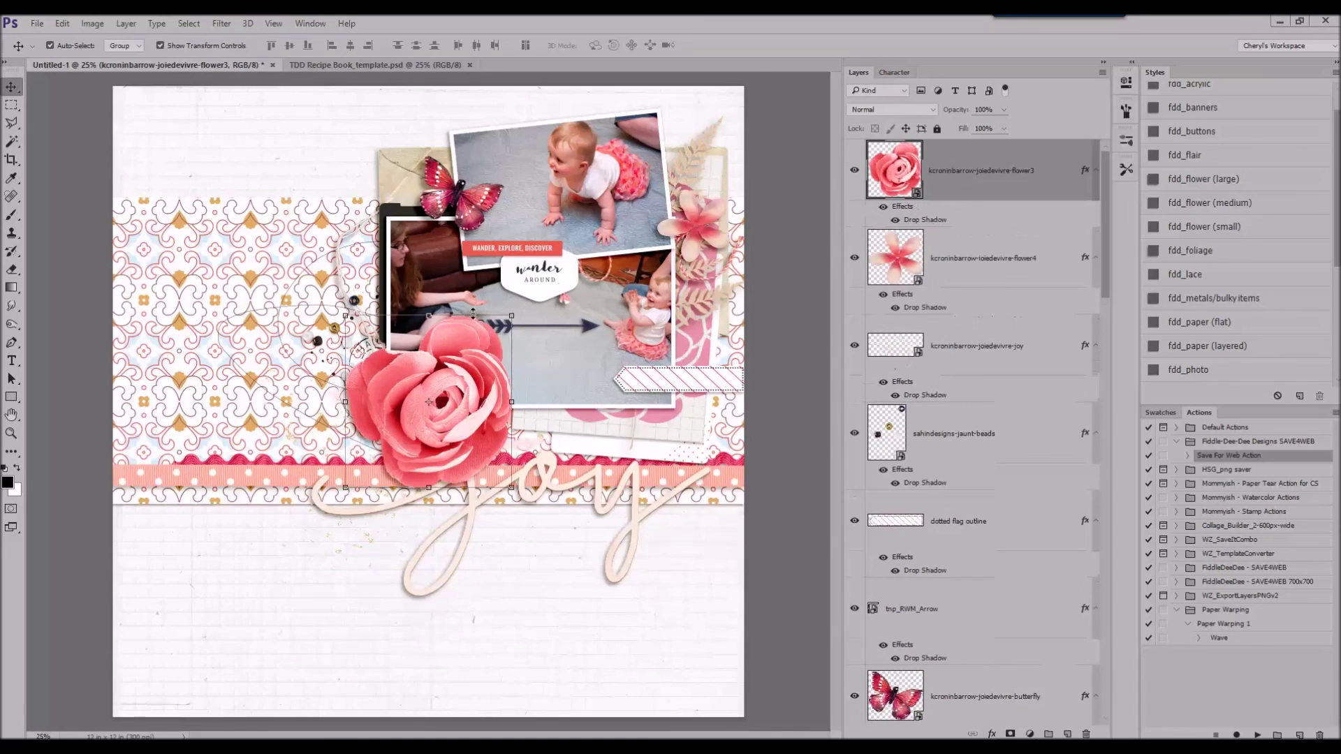
{"action": "left_click_drag", "start_coordinate": [515, 315], "coordinate": [723, 260]}
{"action": "left_click", "coordinate": [470, 44]}
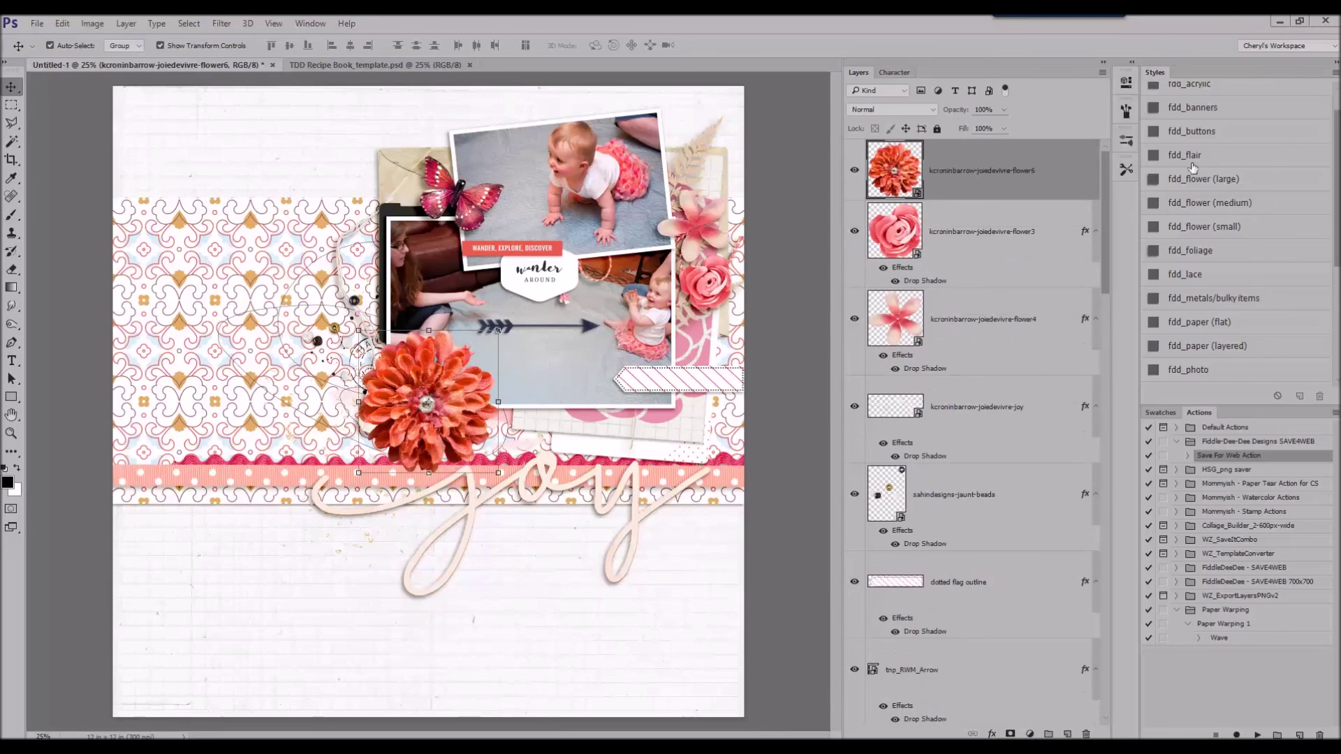
Apply the fdd_flower (large) style to the orange flower and scale it down.
{"action": "left_click", "coordinate": [1203, 180]}
{"action": "left_click_drag", "start_coordinate": [499, 331], "coordinate": [441, 390]}
{"action": "left_click", "coordinate": [470, 45]}
Shrink the pink rose and move it onto the centre of the five-petal flower.
{"action": "left_click", "coordinate": [713, 283]}
{"action": "left_click_drag", "start_coordinate": [731, 256], "coordinate": [705, 218]}
{"action": "key", "text": "Return"}
Try the orange flower beside the upper photo, layered between the rose and the five-petal flower, and delete it again.
{"action": "left_click_drag", "start_coordinate": [423, 406], "coordinate": [740, 267]}
{"action": "key", "text": "ctrl+bracketleft"}
{"action": "key", "text": "ctrl+bracketleft"}
{"action": "left_click_drag", "start_coordinate": [976, 350], "coordinate": [963, 222]}
{"action": "left_click_drag", "start_coordinate": [721, 285], "coordinate": [737, 175]}
{"action": "key", "text": "Escape"}
{"action": "left_click", "coordinate": [744, 223]}
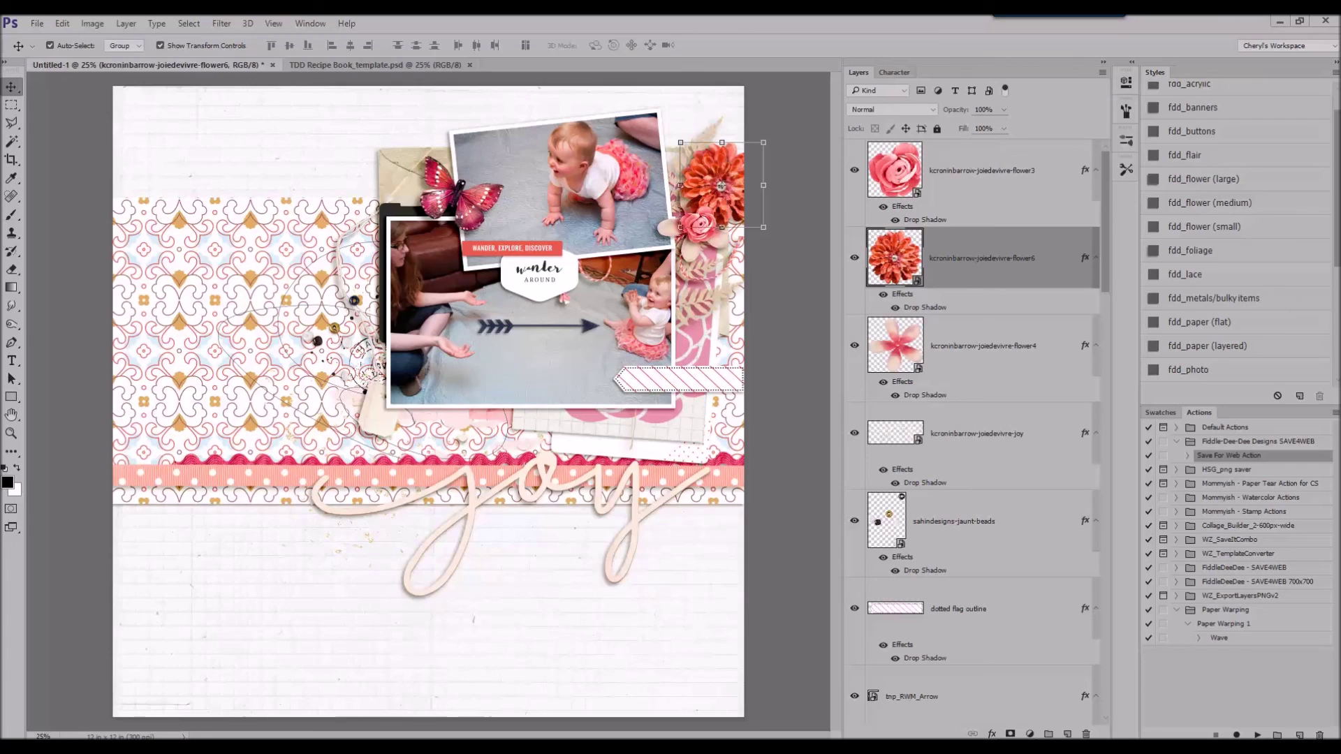
{"action": "right_click", "coordinate": [985, 270]}
{"action": "left_click", "coordinate": [1050, 109]}
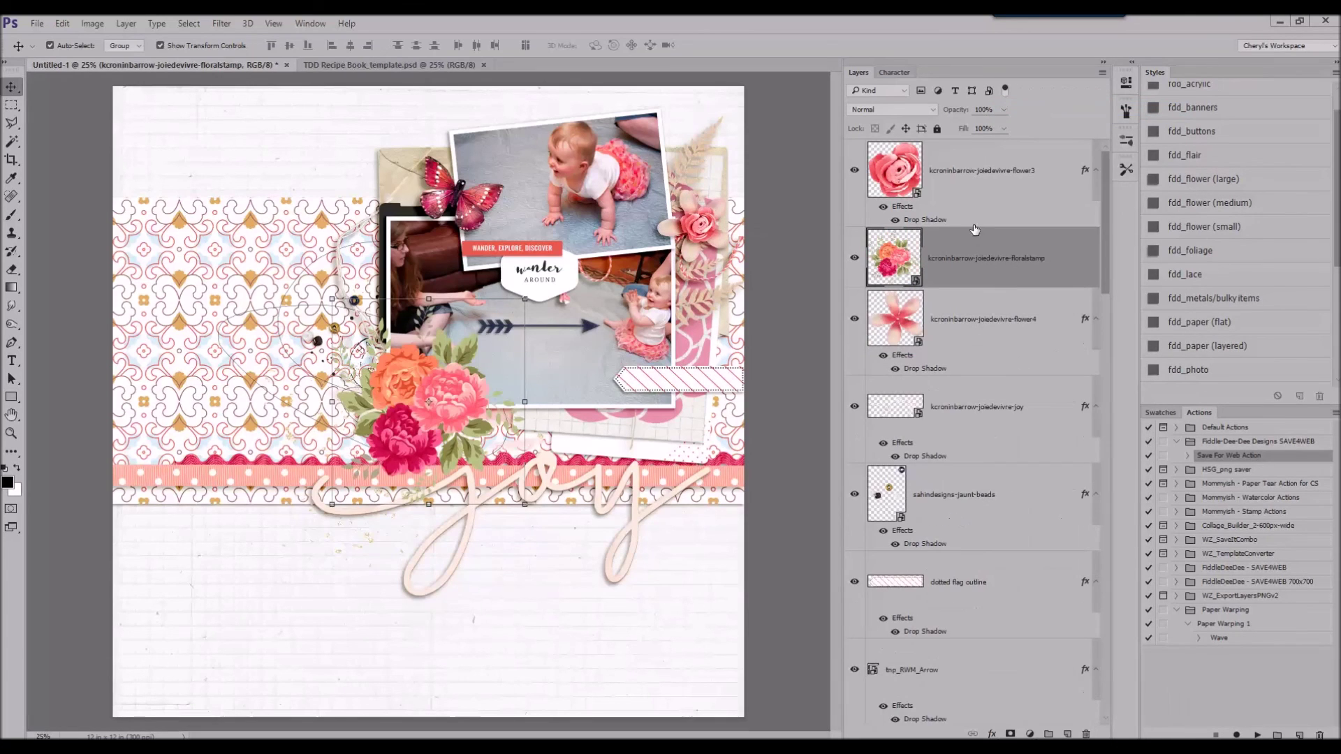
Move the floral bouquet behind the upper photo's right edge, beneath the foliage layer, and apply the fdd_paper (flat) style.
{"action": "left_click_drag", "start_coordinate": [977, 250], "coordinate": [1009, 536]}
{"action": "left_click_drag", "start_coordinate": [466, 354], "coordinate": [709, 150]}
{"action": "scroll", "coordinate": [1247, 292], "scroll_direction": "up", "scroll_amount": 1}
{"action": "left_click", "coordinate": [1231, 357]}
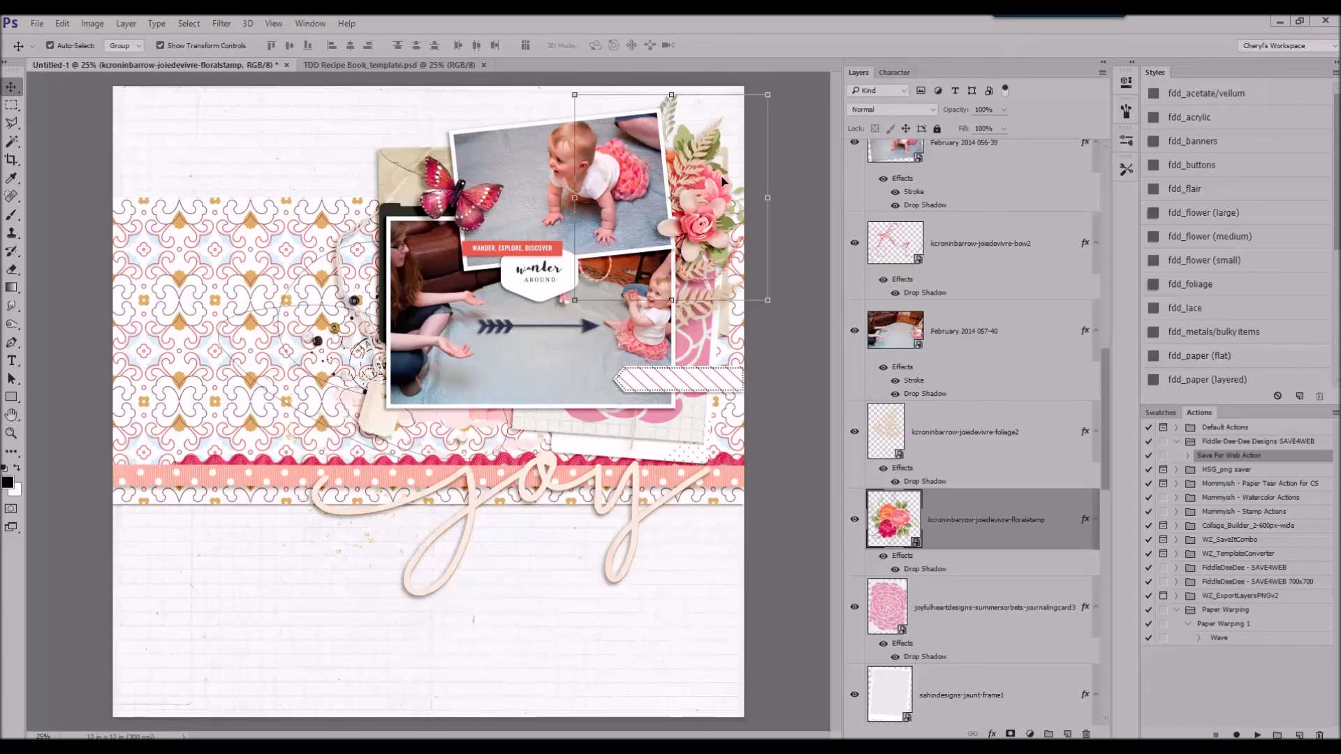
Duplicate the floral bouquet to the lower photo's left edge and rotate the copy about -58 degrees.
{"action": "left_click_drag", "start_coordinate": [723, 182], "coordinate": [471, 260]}
{"action": "left_click_drag", "start_coordinate": [520, 171], "coordinate": [384, 140]}
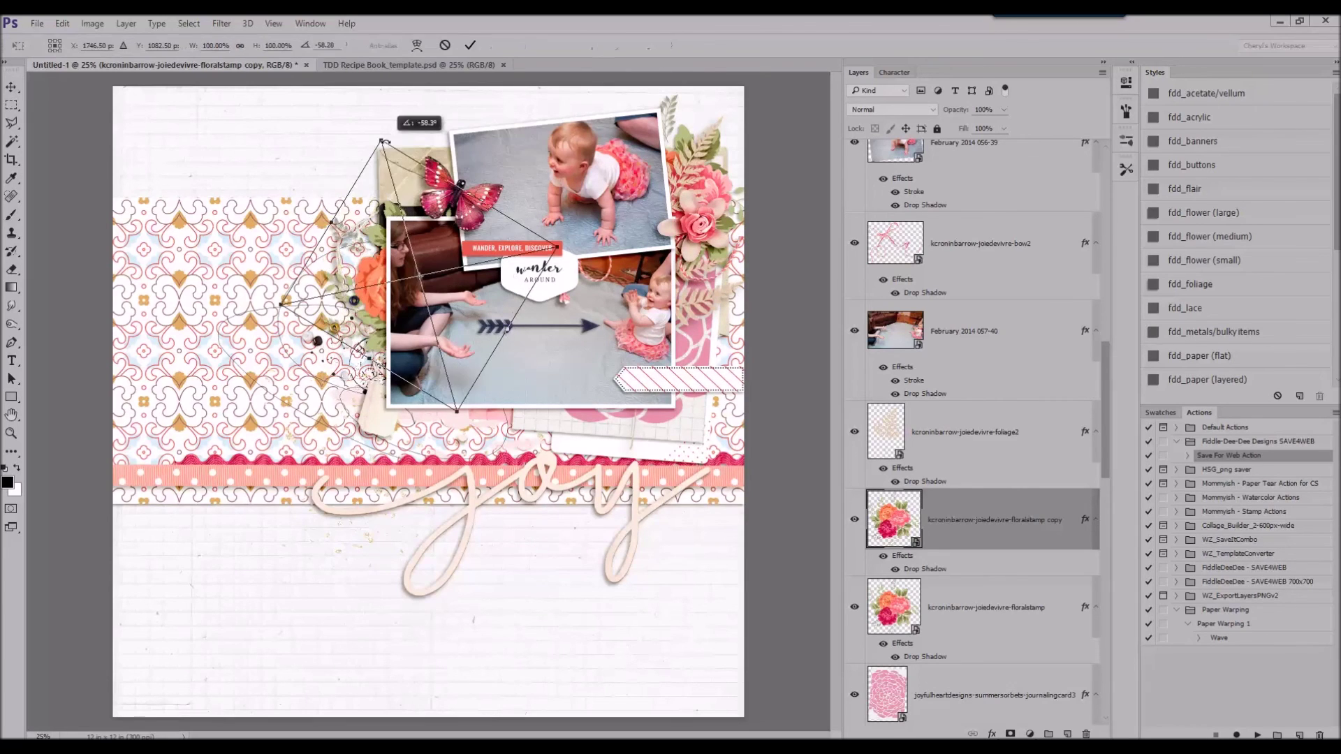
{"action": "key", "text": "Return"}
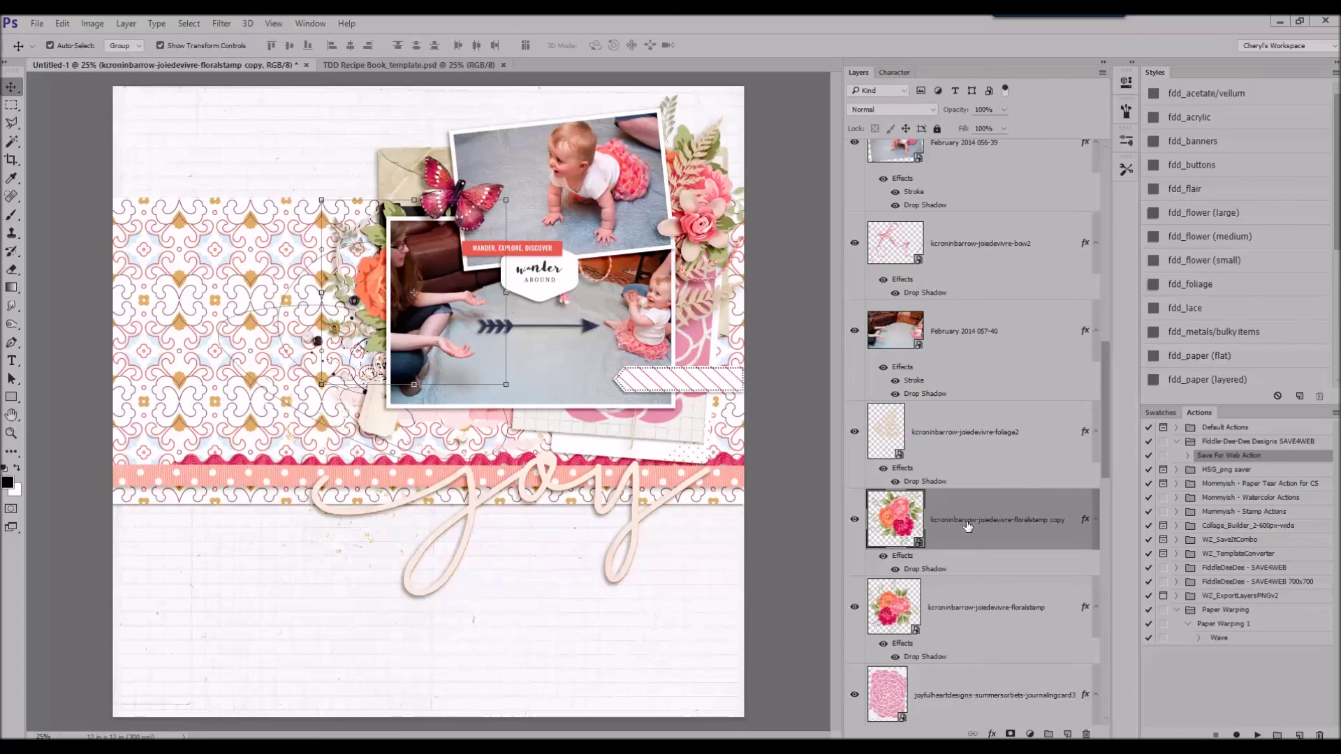
Move the tag's layer up so it sits between the foliage and the bouquet copy.
{"action": "scroll", "coordinate": [971, 594], "scroll_direction": "down", "scroll_amount": 5}
{"action": "left_click", "coordinate": [980, 691]}
{"action": "left_click_drag", "start_coordinate": [980, 699], "coordinate": [977, 210]}
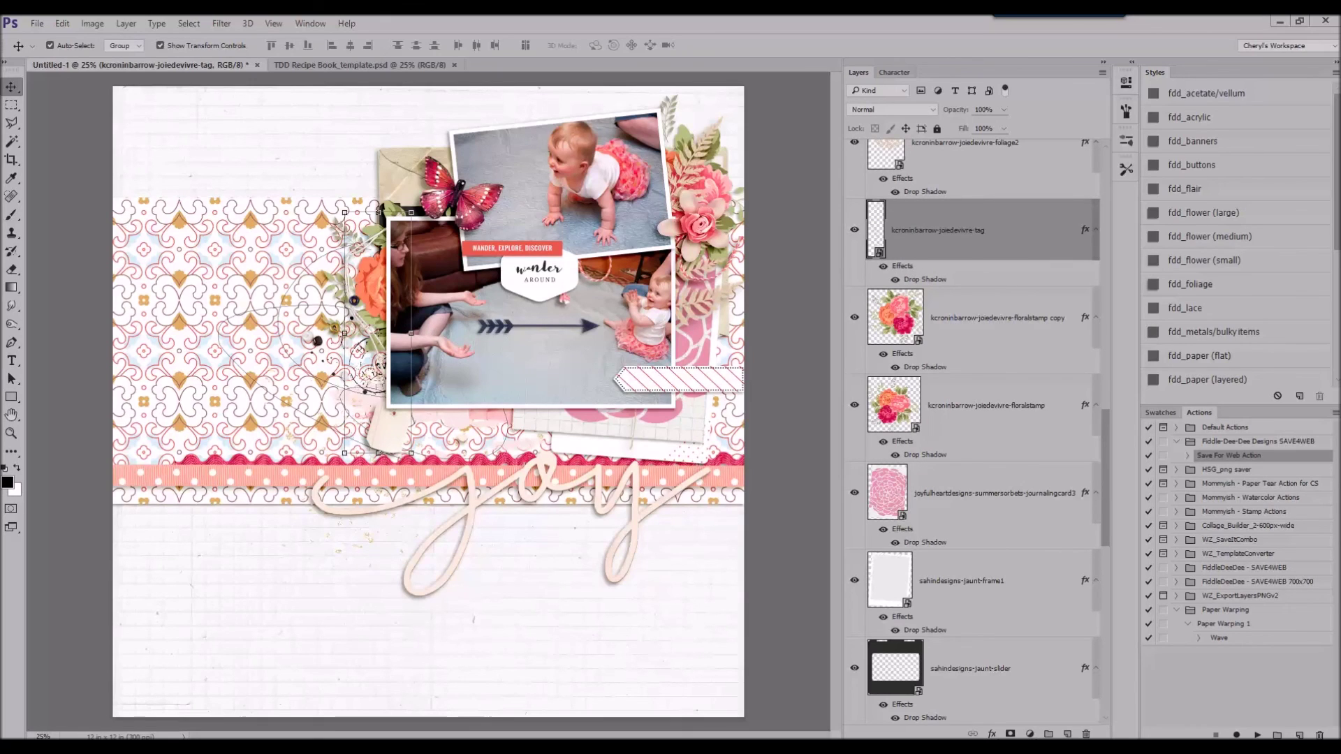
Place the orange button above the rose layer, apply the fdd_buttons style, and shrink it beside the lower photo's right edge.
{"action": "left_click", "coordinate": [698, 224]}
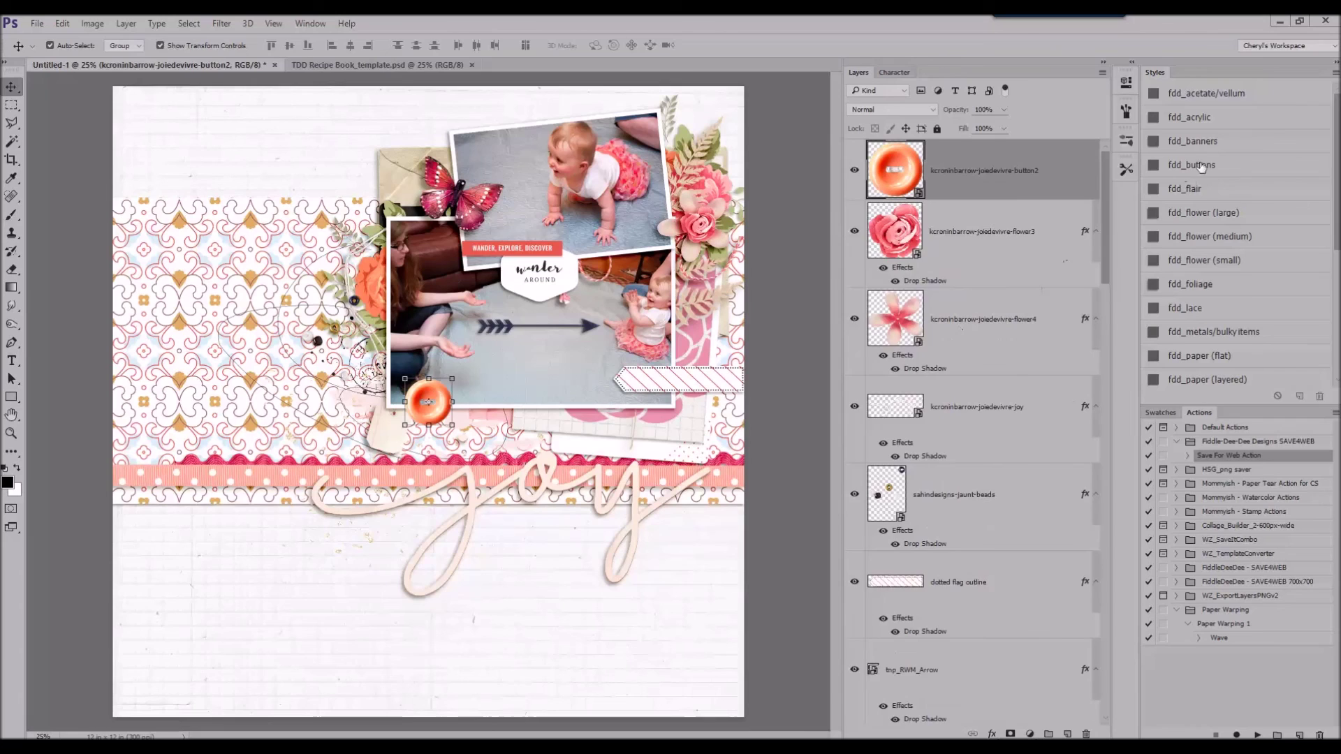
{"action": "left_click", "coordinate": [1200, 167]}
{"action": "left_click_drag", "start_coordinate": [451, 377], "coordinate": [716, 345]}
{"action": "left_click", "coordinate": [471, 47]}
{"action": "left_click", "coordinate": [470, 45]}
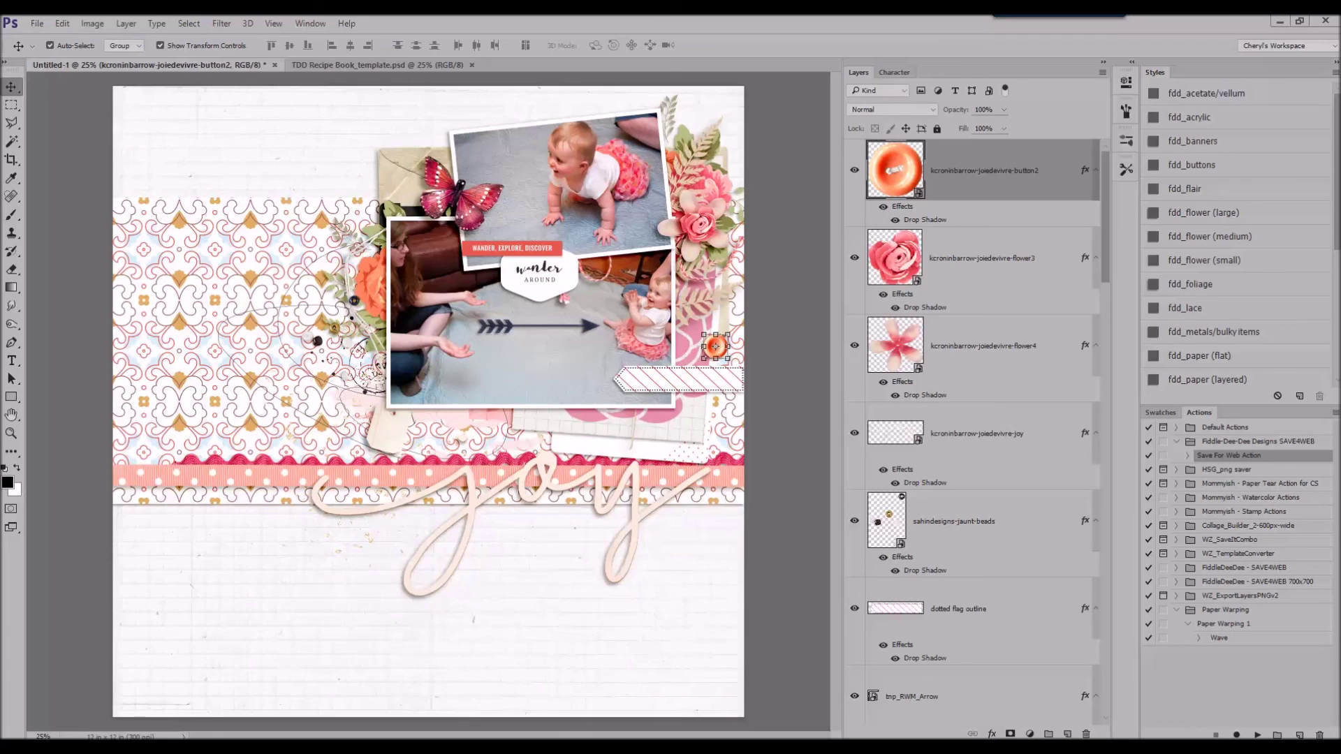
Add the scroll-edged label, send it just above the background paper, and position it behind the upper photo's upper-right corner.
{"action": "key", "text": "ctrl+v"}
{"action": "left_click_drag", "start_coordinate": [459, 371], "coordinate": [464, 166]}
{"action": "left_click_drag", "start_coordinate": [958, 160], "coordinate": [957, 595]}
{"action": "left_click_drag", "start_coordinate": [411, 140], "coordinate": [602, 124]}
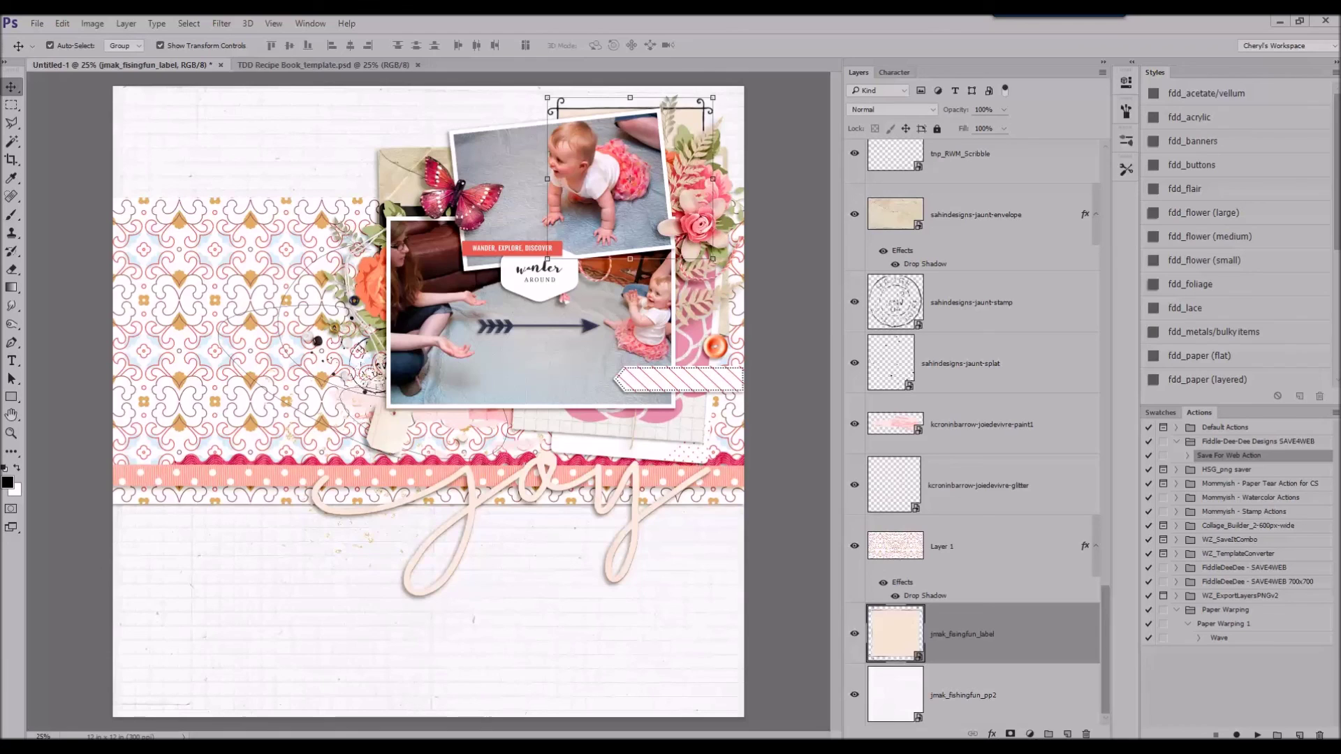
Try the red striped paper directly beneath the label layer and delete it again.
{"action": "left_click_drag", "start_coordinate": [1340, 300], "coordinate": [547, 301]}
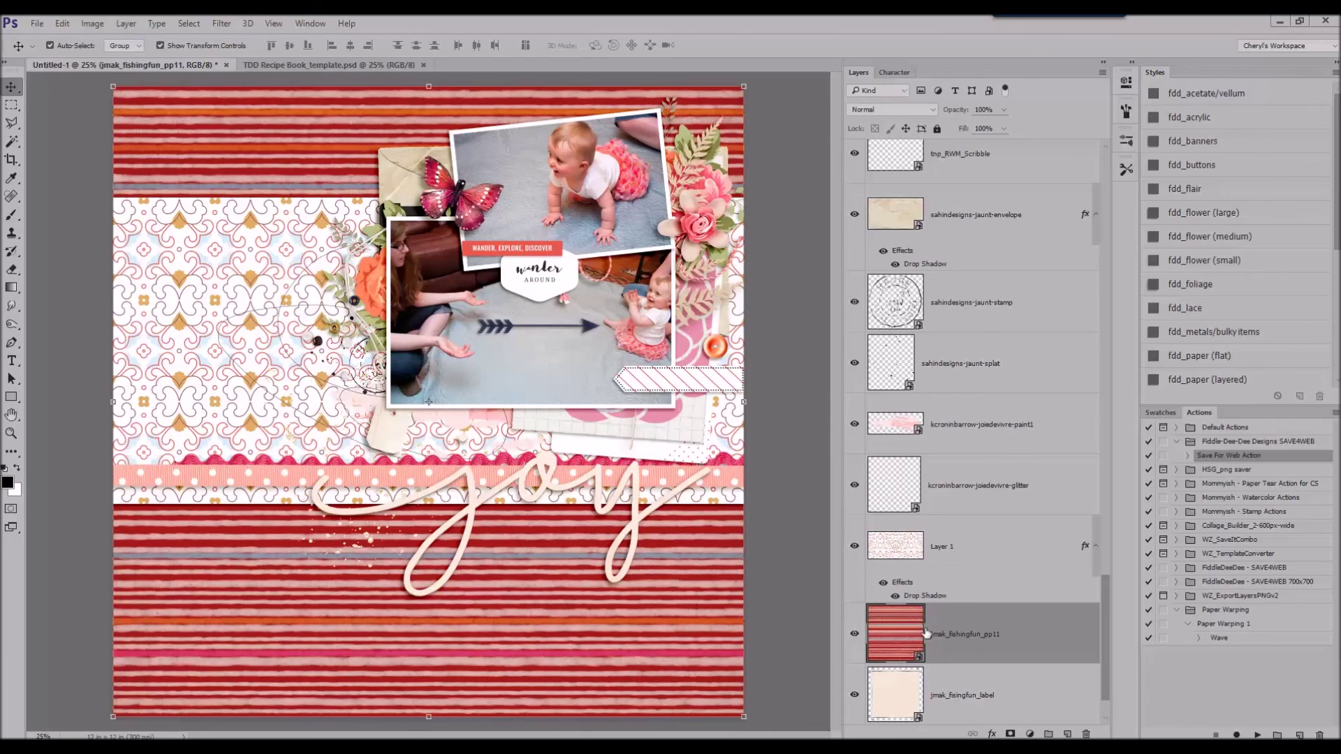
{"action": "left_click_drag", "start_coordinate": [956, 641], "coordinate": [958, 697]}
{"action": "key", "text": "m"}
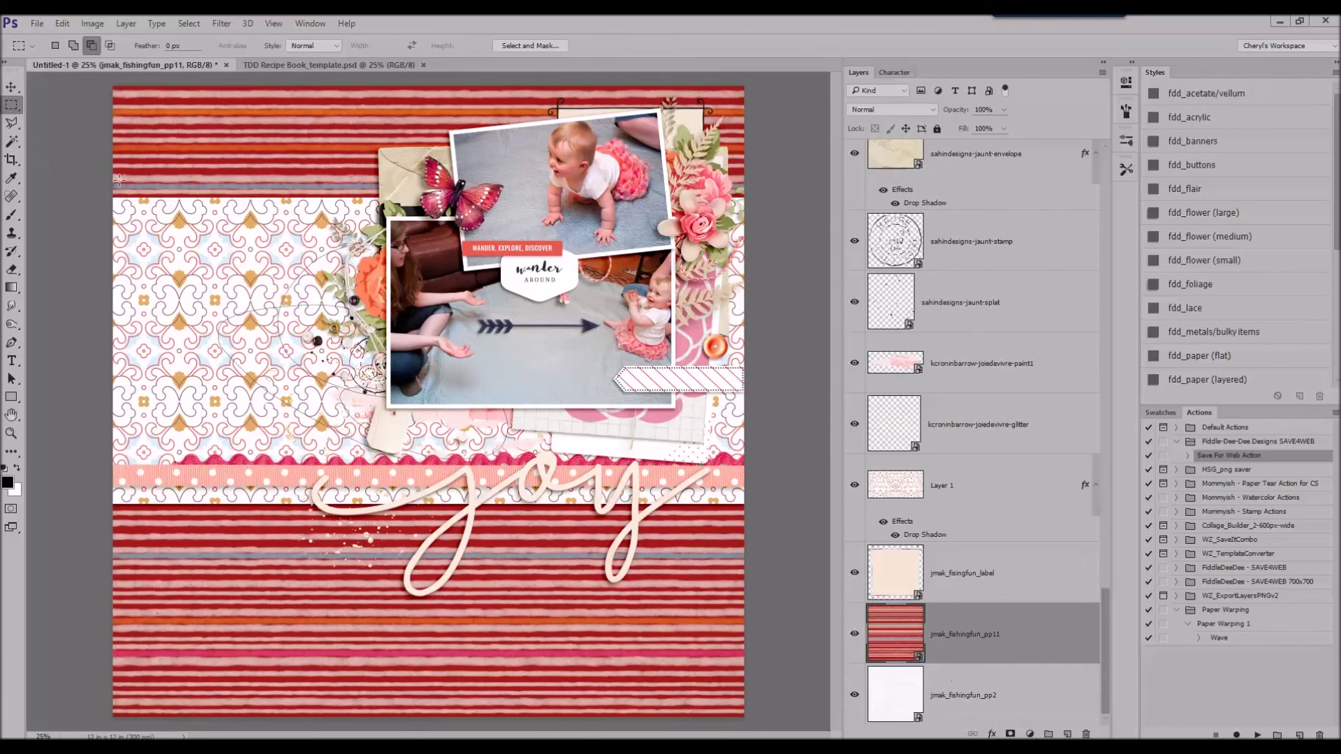
{"action": "key", "text": "v"}
{"action": "mouse_move", "coordinate": [257, 169]}
{"action": "left_mouse_down"}
{"action": "mouse_move", "coordinate": [257, 136]}
{"action": "mouse_move", "coordinate": [257, 146]}
{"action": "left_mouse_up"}
{"action": "right_click", "coordinate": [974, 634]}
{"action": "left_click", "coordinate": [1033, 108]}
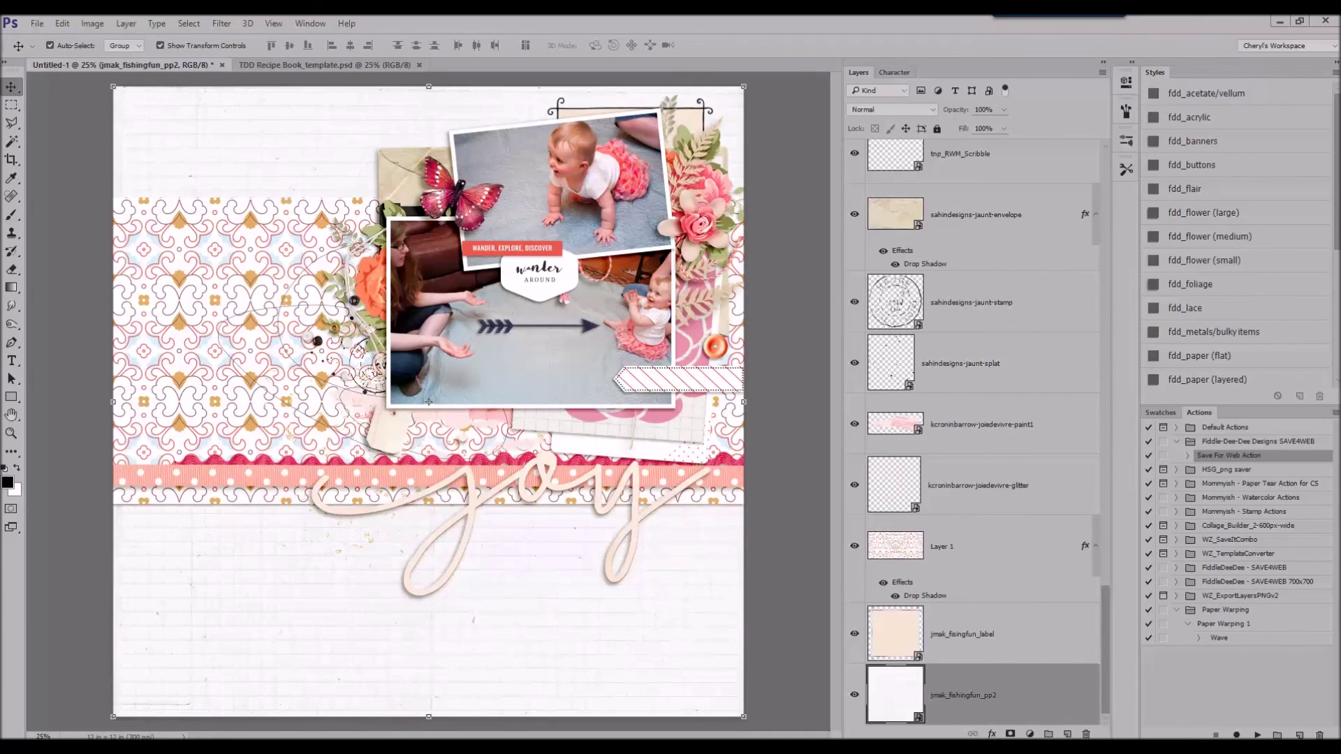
Place the yellow stamp beside the lower photo's right edge, behind the button and just above the pink journaling card's layer.
{"action": "key", "text": "Return"}
{"action": "left_click_drag", "start_coordinate": [503, 391], "coordinate": [696, 351]}
{"action": "left_click_drag", "start_coordinate": [957, 692], "coordinate": [922, 718]}
{"action": "left_click_drag", "start_coordinate": [698, 363], "coordinate": [726, 362]}
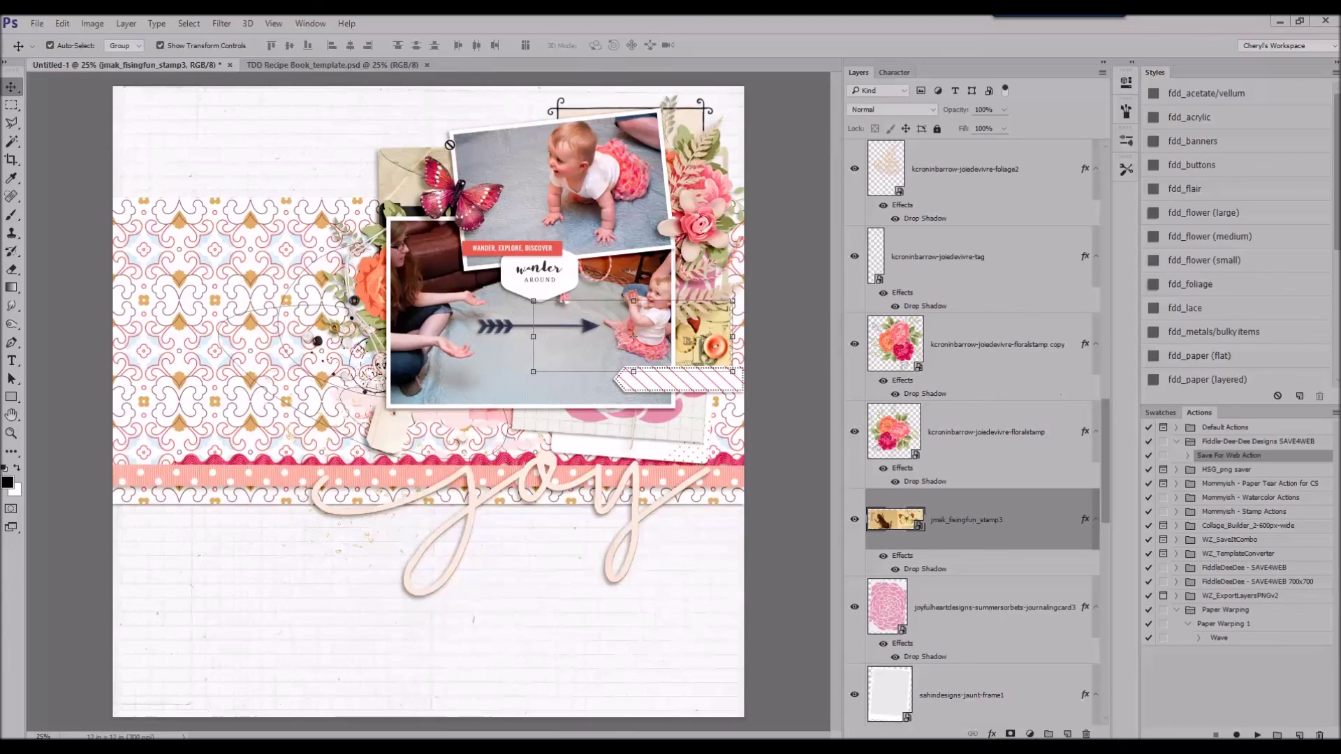
Apply the fdd_flower (medium) style to the crimson flower, shrink it below the right bouquet, and copy it to the lower photo's left side.
{"action": "left_click", "coordinate": [1222, 238]}
{"action": "left_click_drag", "start_coordinate": [472, 359], "coordinate": [389, 329]}
{"action": "left_click", "coordinate": [470, 45]}
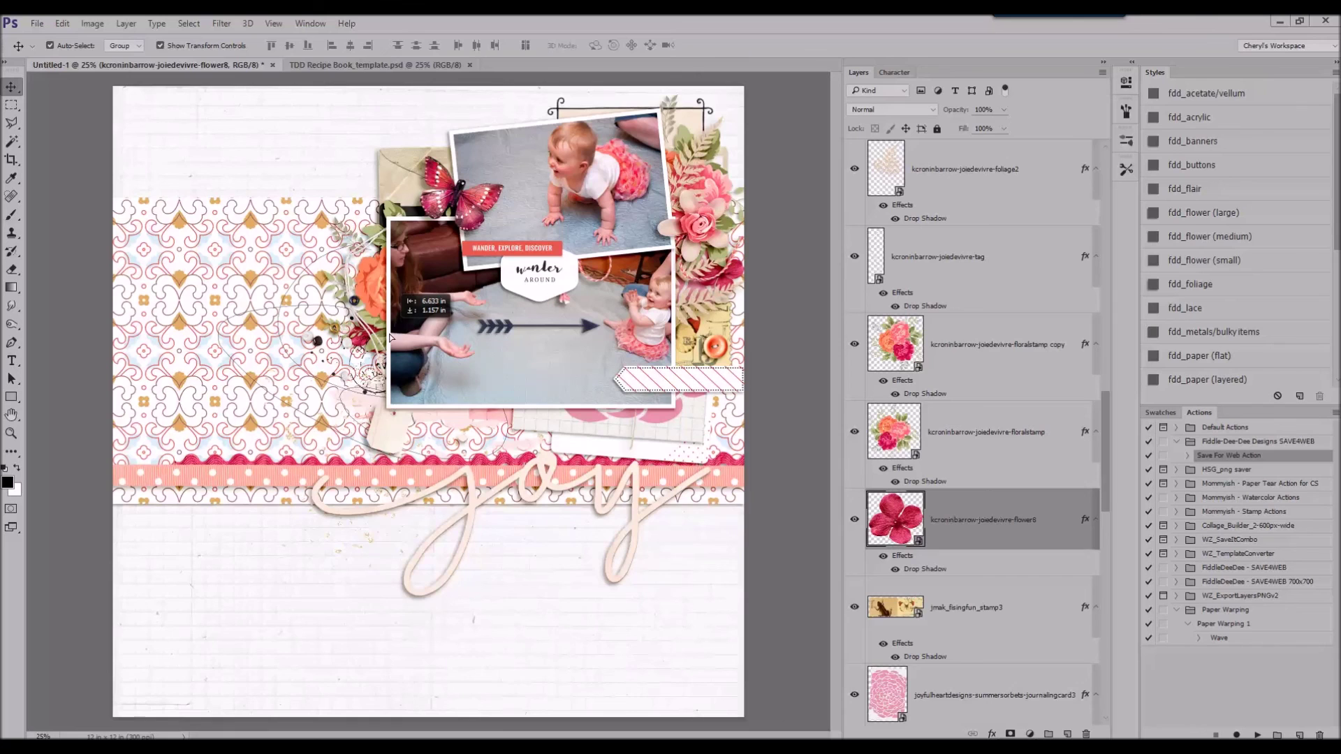
Duplicate the left floral bouquet and rotate the copy into place behind the lower photo's bottom edge, beside the tag.
{"action": "left_click_drag", "start_coordinate": [362, 286], "coordinate": [468, 440]}
{"action": "mouse_move", "coordinate": [409, 388]}
{"action": "left_mouse_down"}
{"action": "mouse_move", "coordinate": [419, 412]}
{"action": "mouse_move", "coordinate": [430, 402]}
{"action": "left_mouse_up"}
{"action": "left_click", "coordinate": [472, 46]}
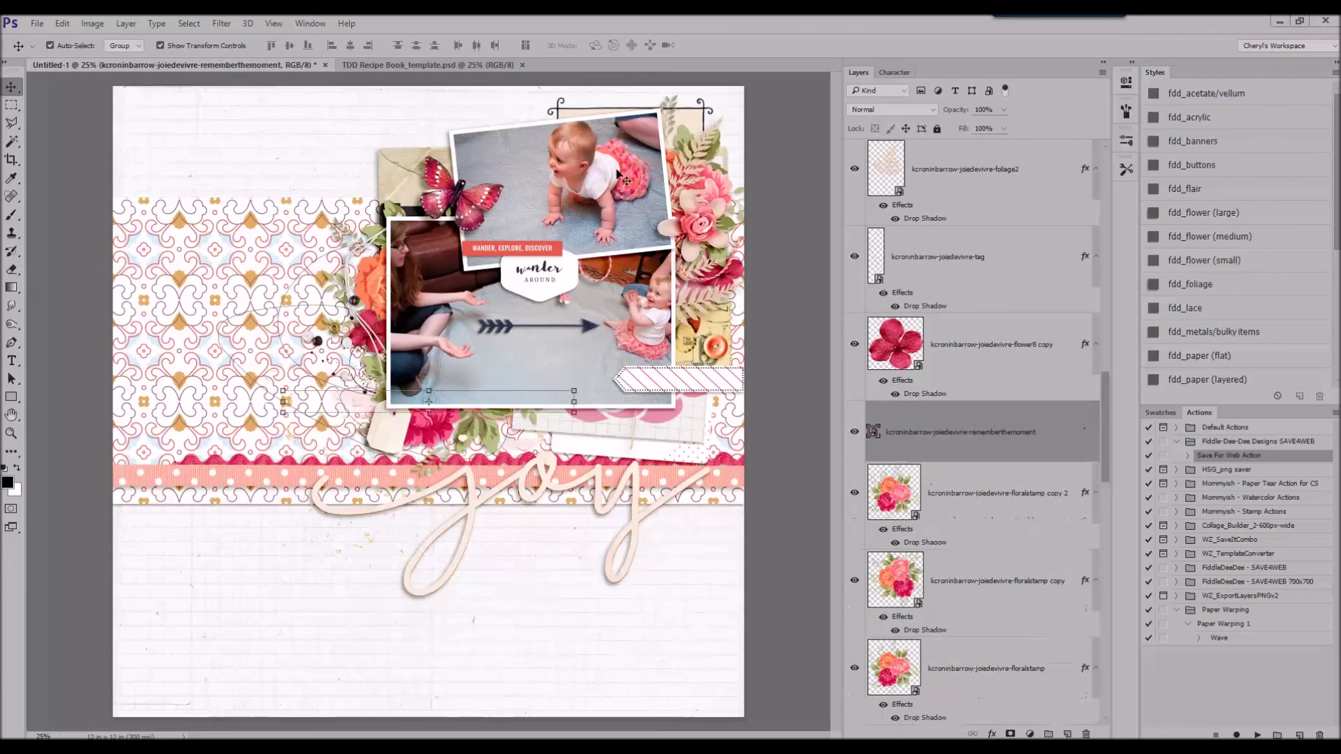
Apply a drop-shadow style to the REMEMBER THE MOMENT strip and shrink it near the lower photo's lower-right corner.
{"action": "left_click_drag", "start_coordinate": [328, 396], "coordinate": [216, 164]}
{"action": "scroll", "coordinate": [1217, 293], "scroll_direction": "down", "scroll_amount": 5}
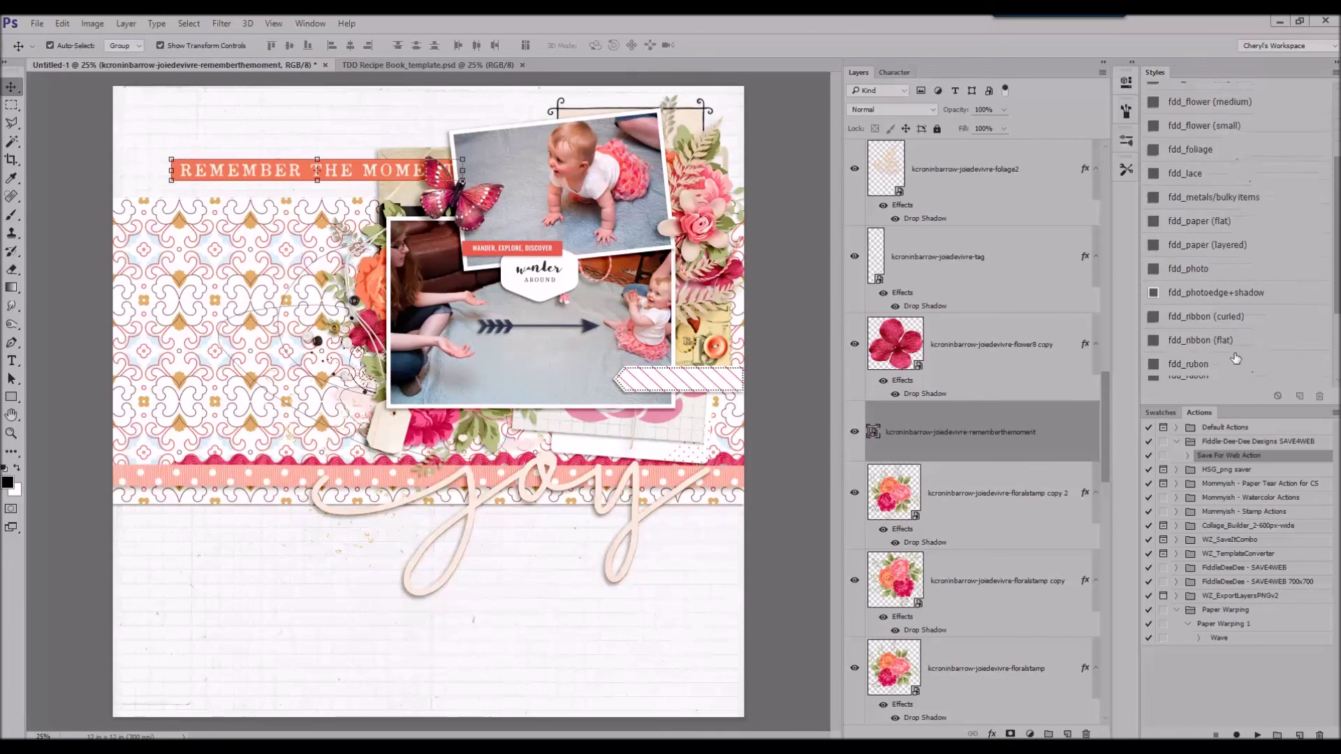
{"action": "left_click", "coordinate": [1229, 357]}
{"action": "left_click_drag", "start_coordinate": [463, 160], "coordinate": [737, 398]}
{"action": "left_click", "coordinate": [470, 44]}
Bring the REMEMBER THE MOMENT strip's layer above the striped flag and move it to the flag's upper edge.
{"action": "scroll", "coordinate": [1039, 229], "scroll_direction": "up", "scroll_amount": 3}
{"action": "left_click_drag", "start_coordinate": [1021, 427], "coordinate": [1006, 480]}
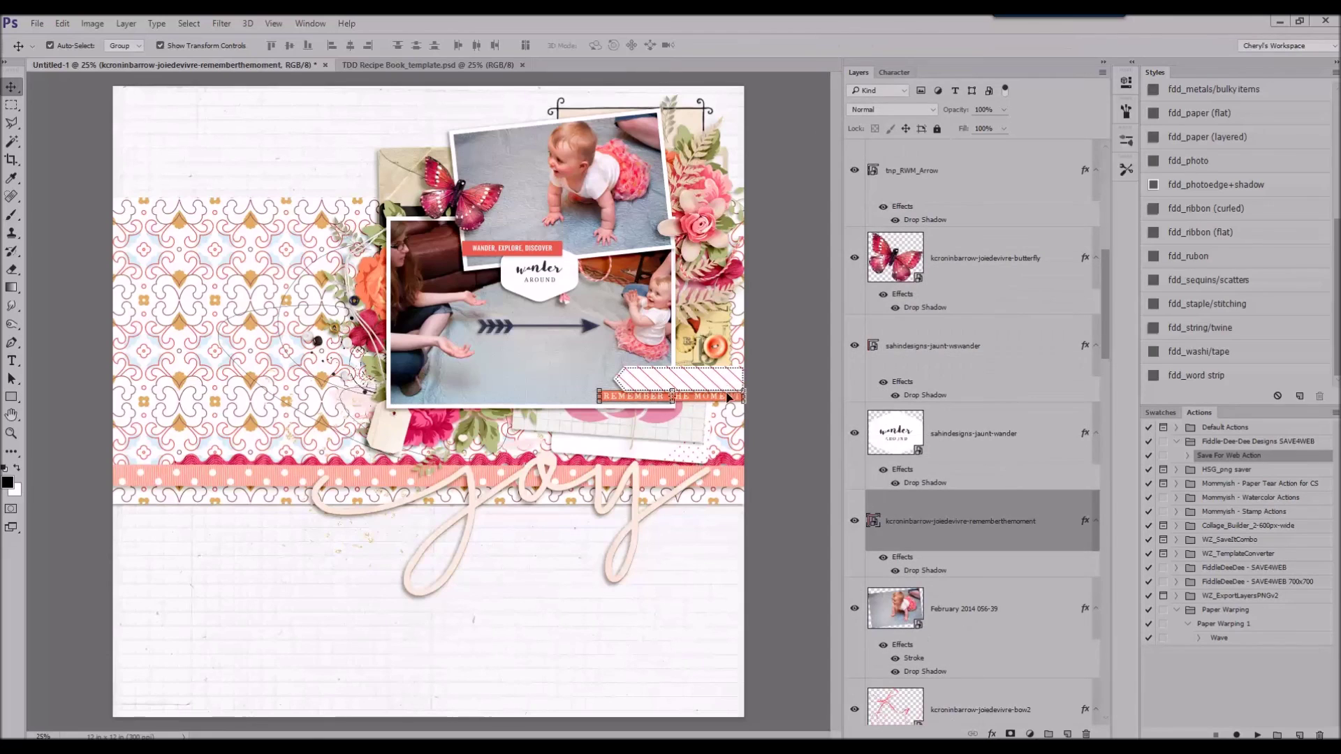
{"action": "key", "text": "ctrl+bracketright"}
{"action": "key", "text": "ctrl+bracketright"}
{"action": "key", "text": "ctrl+bracketright"}
{"action": "key", "text": "ctrl+bracketright"}
{"action": "key", "text": "ctrl+bracketright"}
{"action": "left_click_drag", "start_coordinate": [727, 396], "coordinate": [730, 368]}
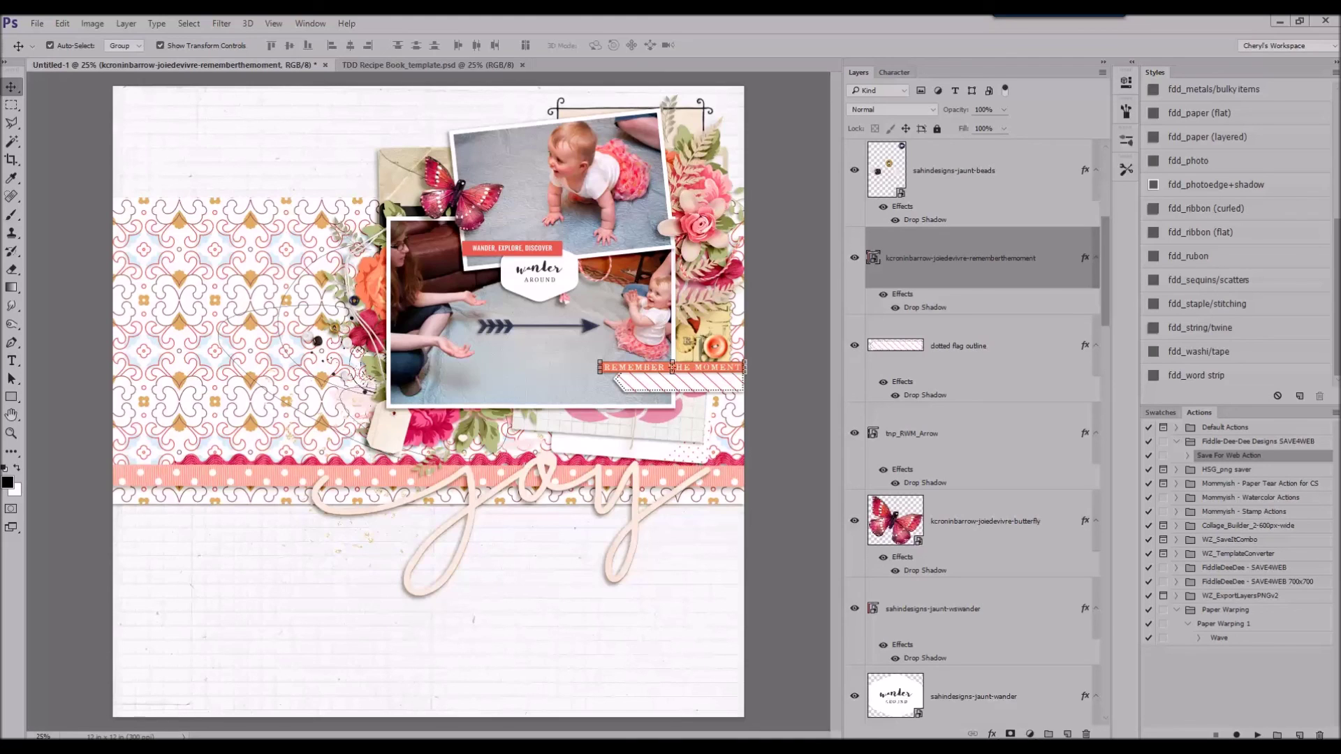
Try the flower sticker beside the lower photo's right edge and delete it again.
{"action": "key", "text": "ctrl+v"}
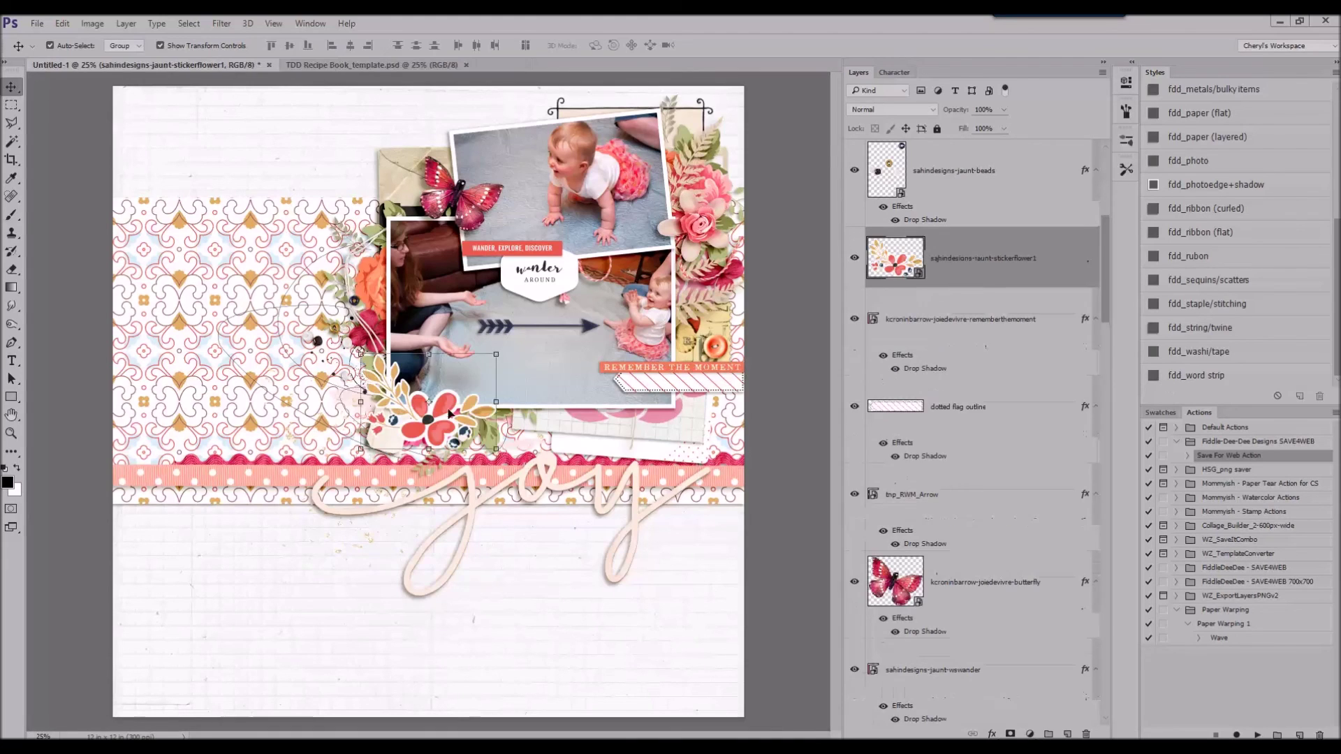
{"action": "left_click_drag", "start_coordinate": [468, 396], "coordinate": [706, 305]}
{"action": "right_click", "coordinate": [966, 267]}
{"action": "left_click", "coordinate": [1011, 109]}
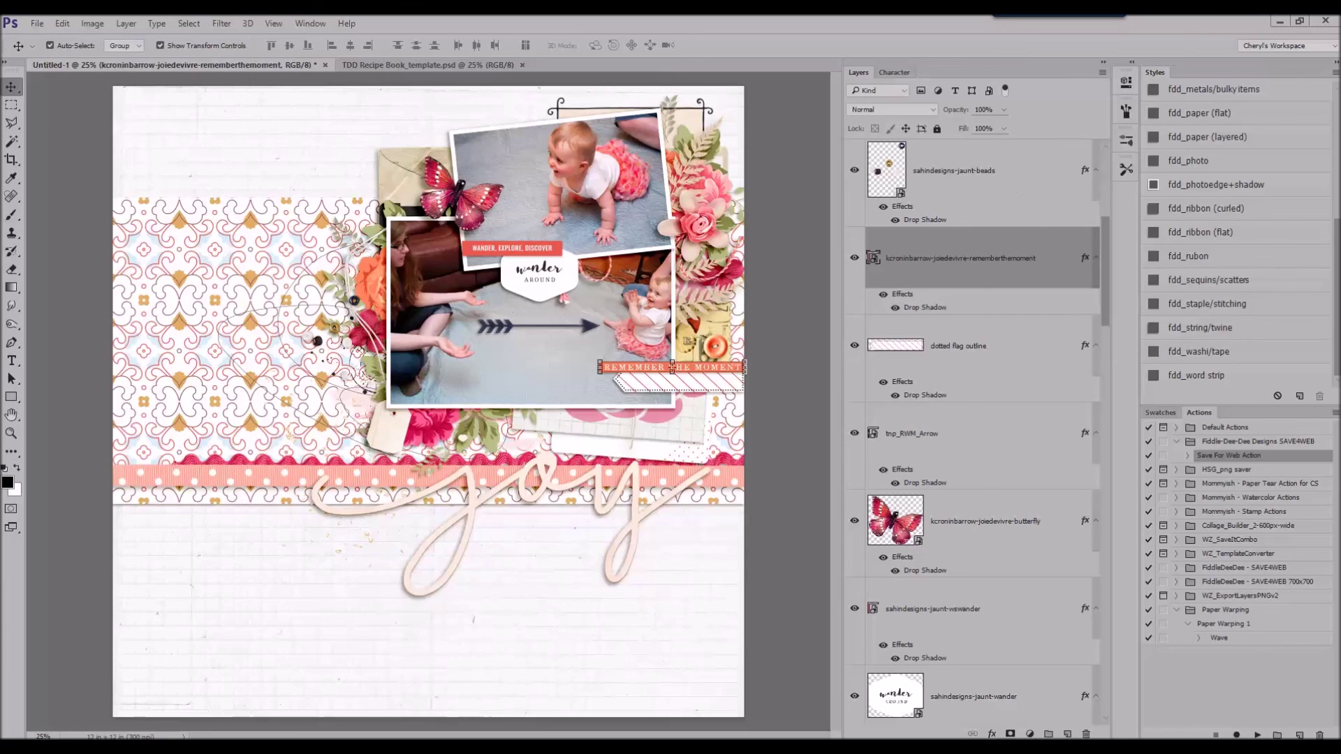
Delete the joy word art below the photos and deselect all layers.
{"action": "left_click", "coordinate": [630, 467]}
{"action": "right_click", "coordinate": [995, 195]}
{"action": "left_click", "coordinate": [1013, 108]}
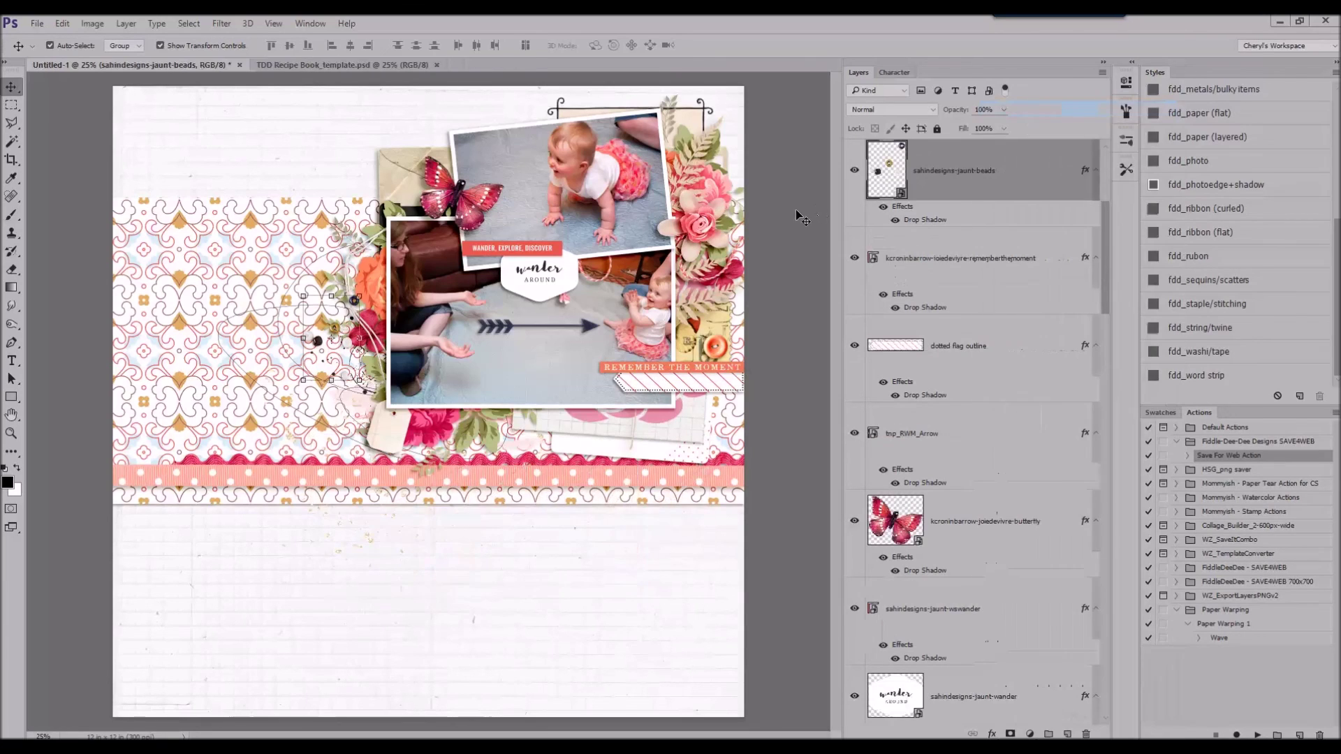
{"action": "left_click", "coordinate": [791, 198]}
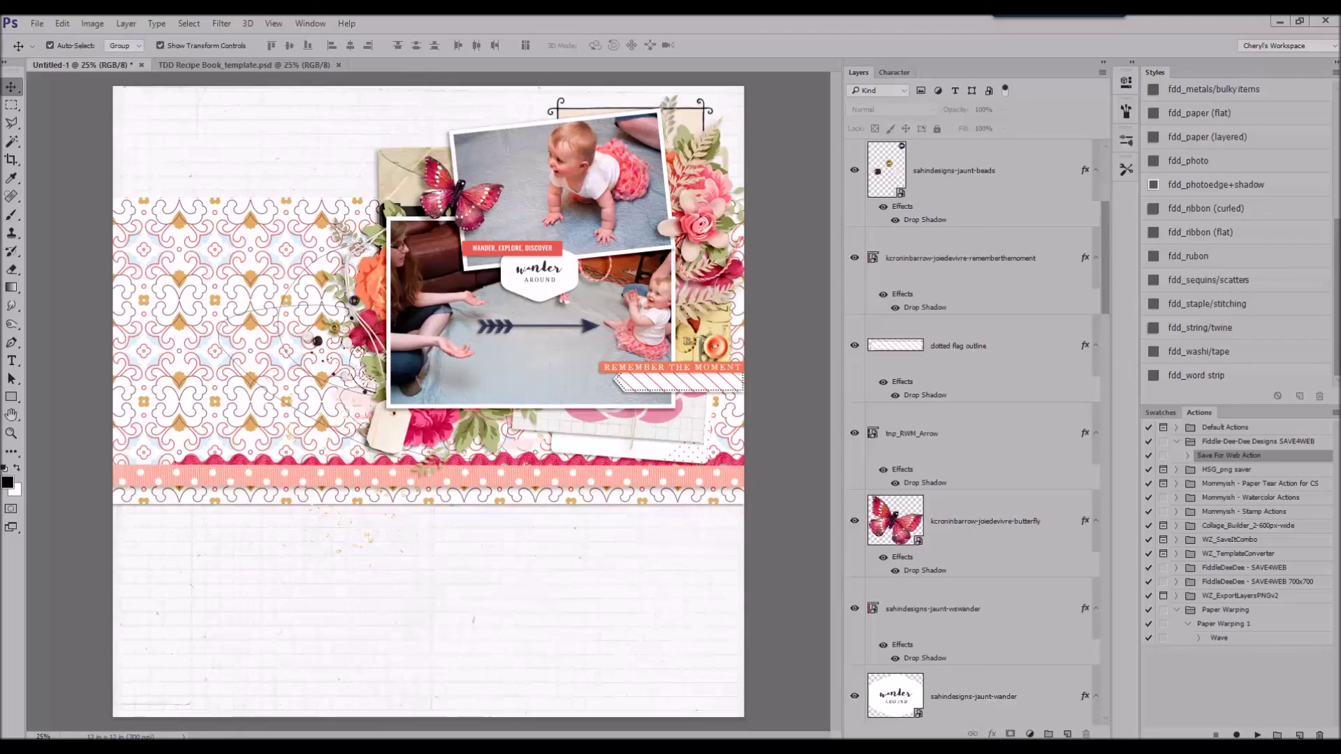